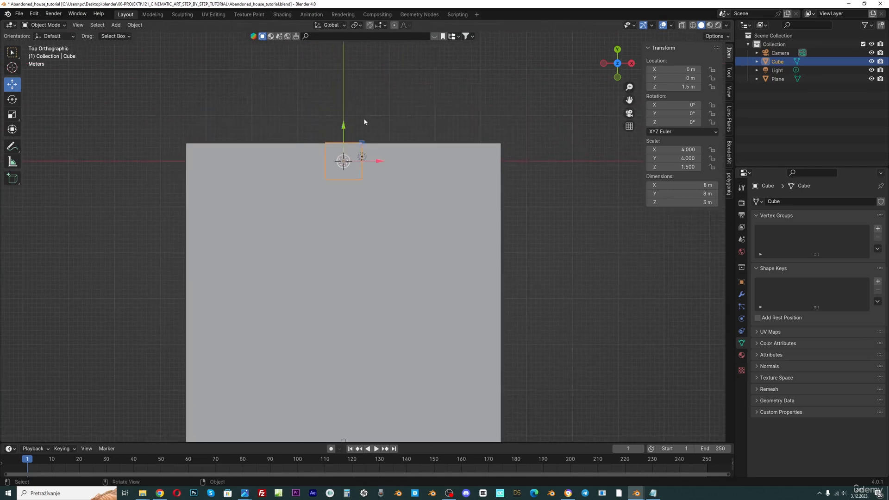
Undo the last action and toggle Local View on and off around the cube
click(349, 129)
key(ctrl+z)
key(KP_Divide)
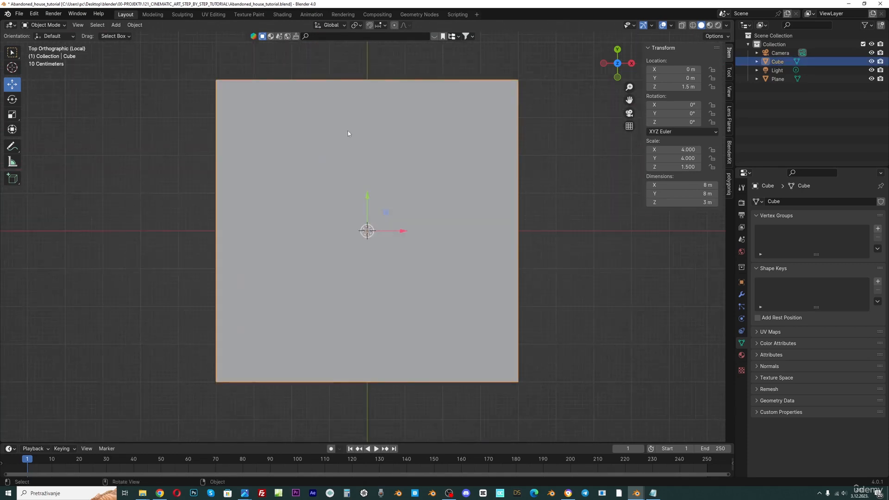
key(KP_Divide)
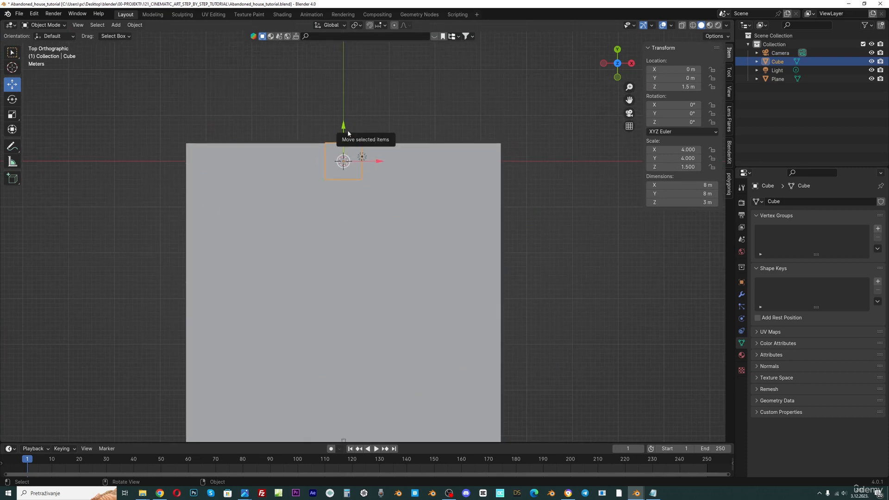
middle_drag(357, 173, 345, 207)
scroll(345, 207, up, 2)
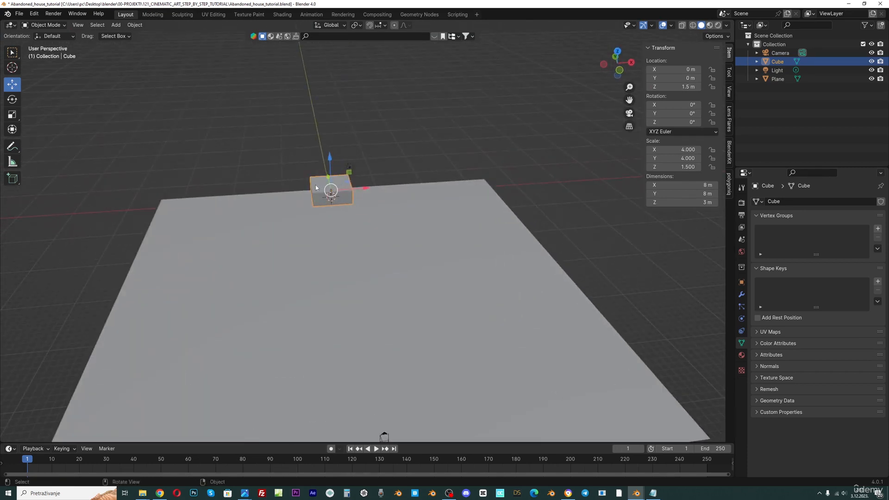
Isolate the selected cube using Local View
click(78, 26)
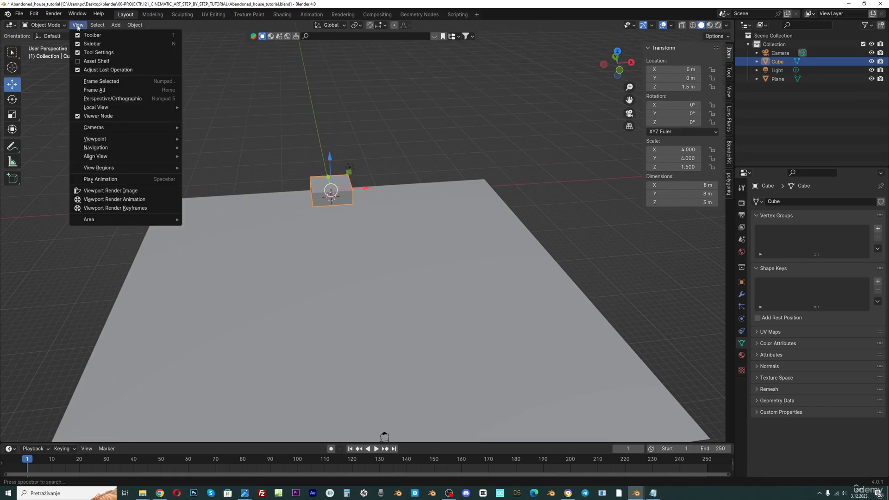
mouse_move(99, 107)
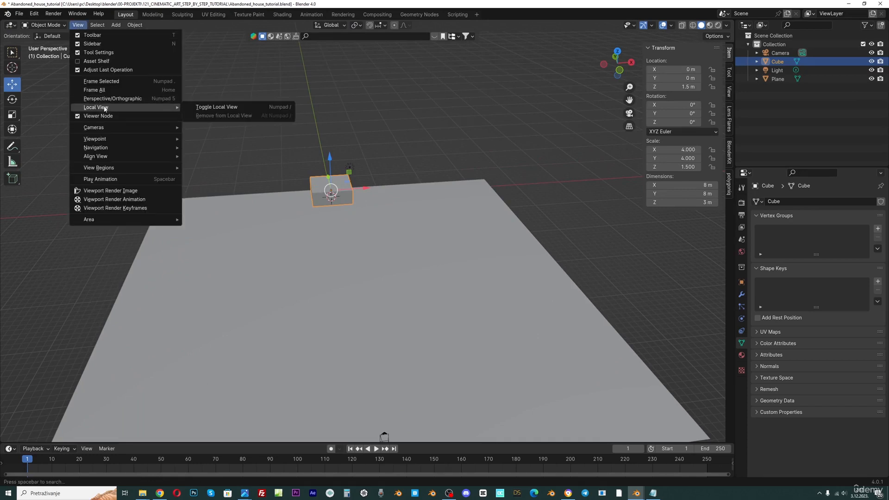
click(214, 108)
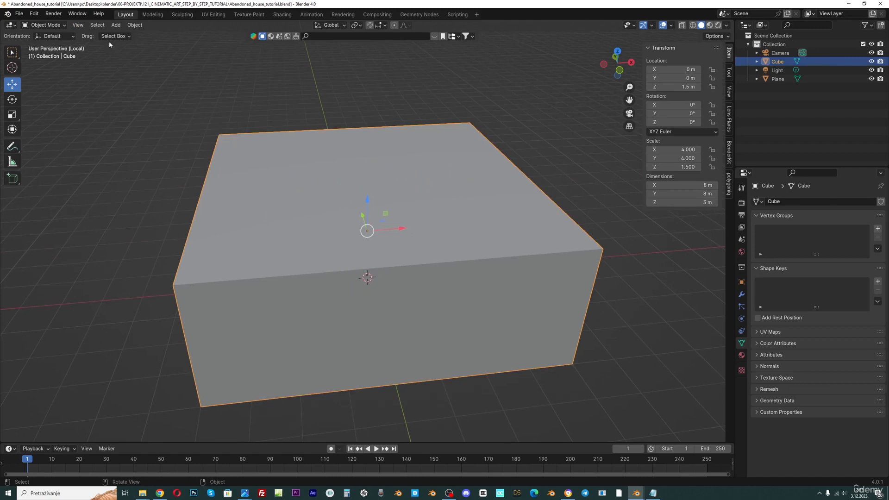
Leave Local View to return to the full scene
click(97, 25)
mouse_move(77, 25)
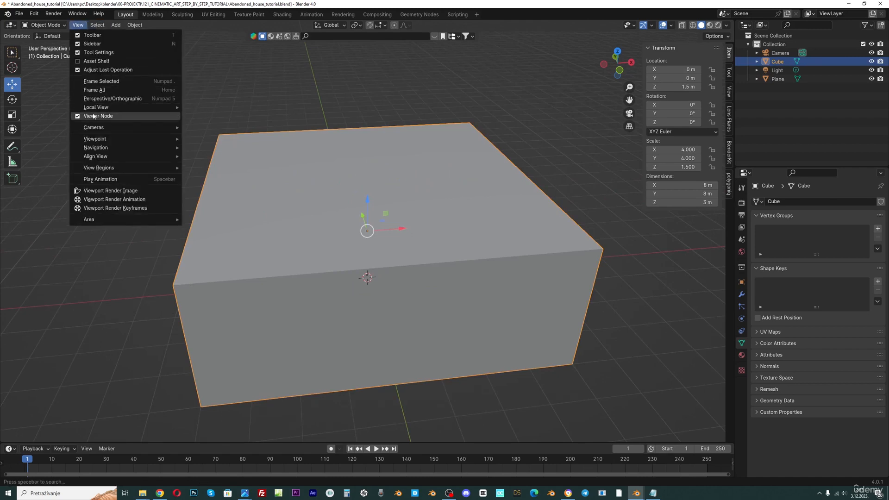
mouse_move(99, 107)
click(217, 108)
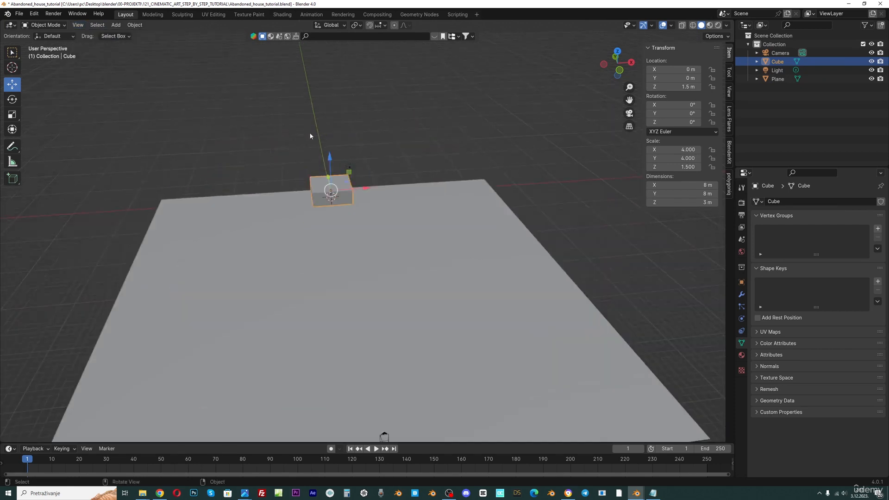
Toggle Local View to isolate the cube and save the file
key(KP_Divide)
key(KP_Divide)
key(KP_Divide)
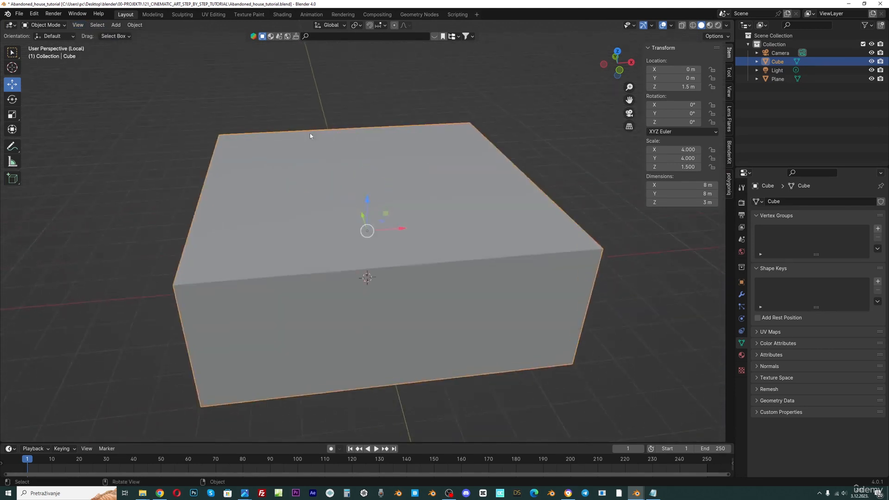
scroll(310, 136, down, 4)
middle_drag(323, 141, 319, 130)
key(ctrl+s)
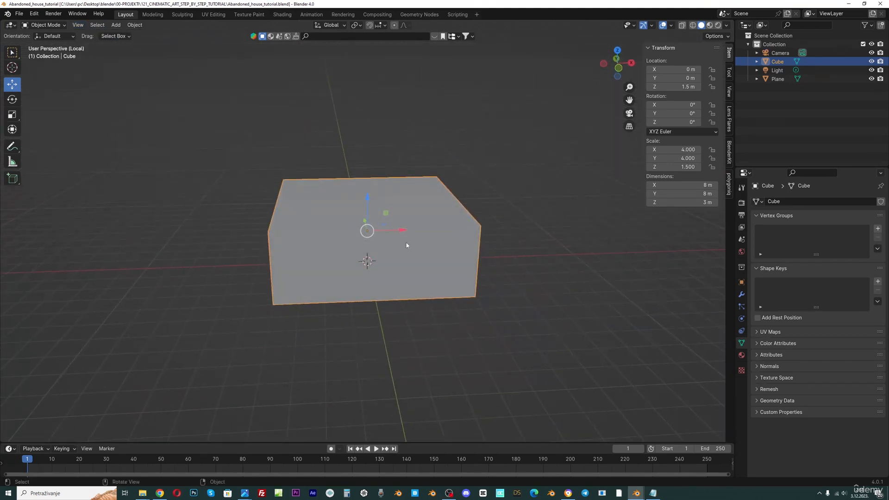
Switch to the web browser showing the Instagram reference image of the house
click(245, 494)
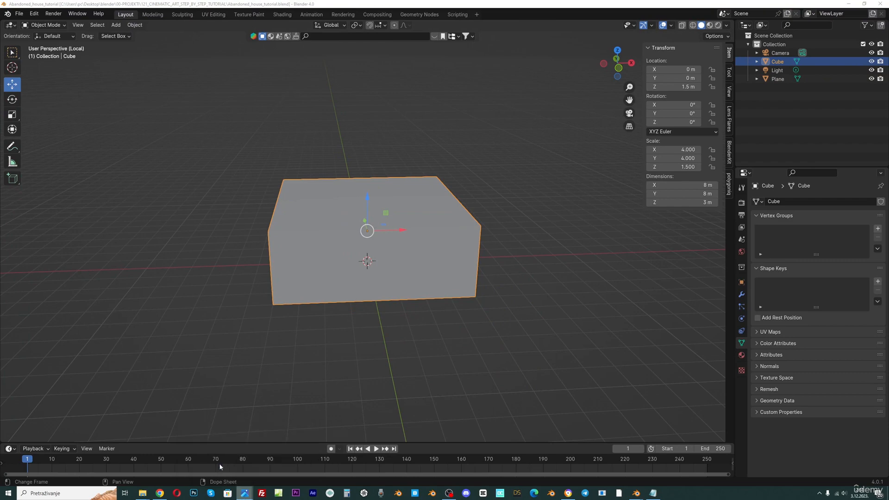
click(219, 463)
click(160, 493)
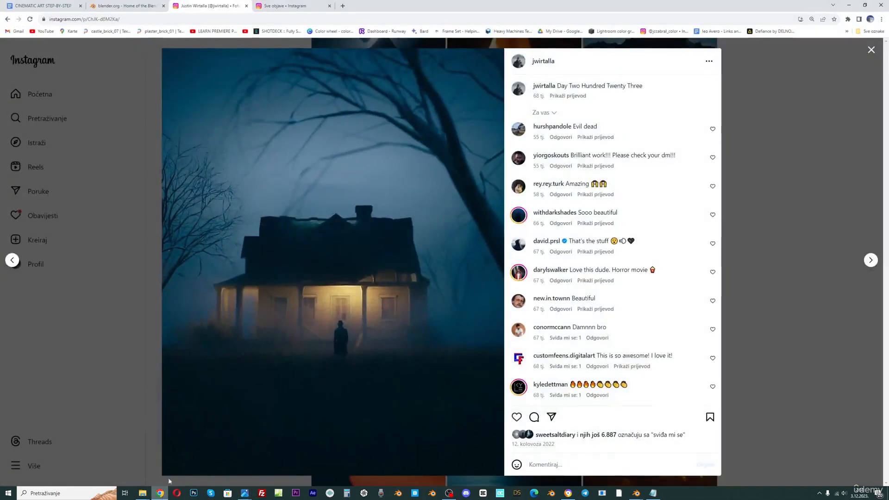
Capture a screenshot of the reference image area and save it
key(Print)
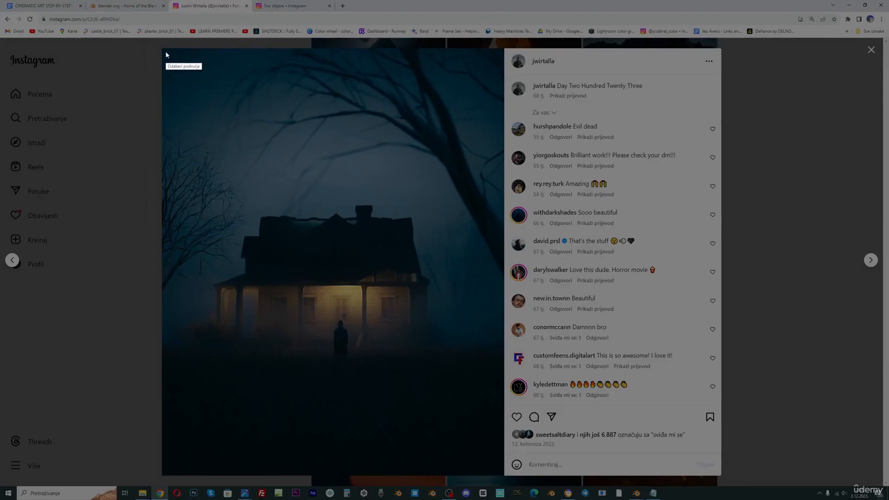
drag(162, 49, 503, 474)
key(ctrl+s)
Return to Blender, deselect everything and switch to the front orthographic view
mouse_move(636, 493)
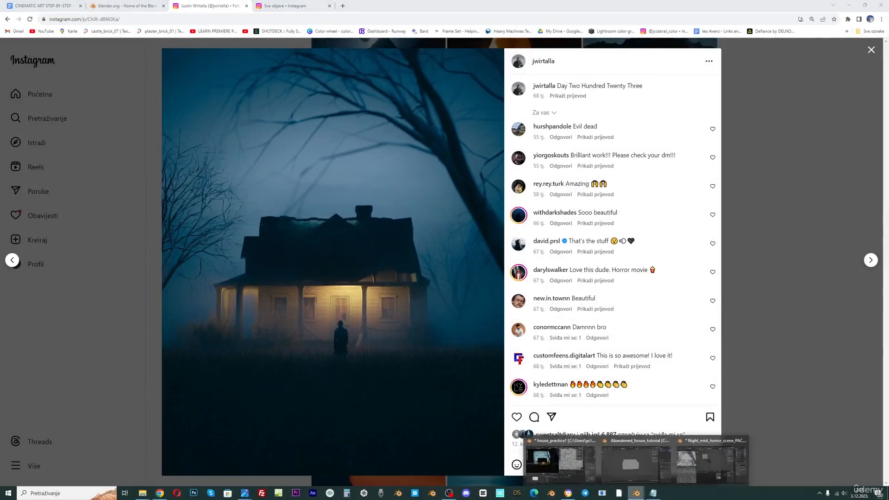
click(635, 463)
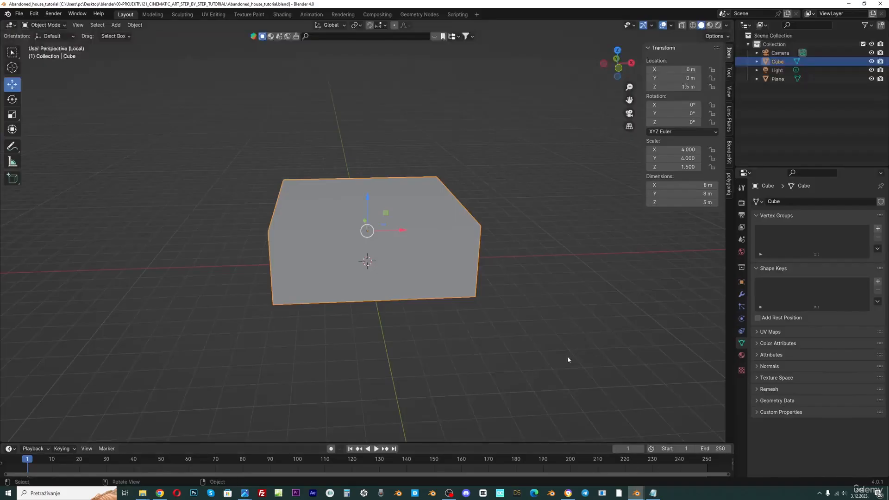
click(372, 166)
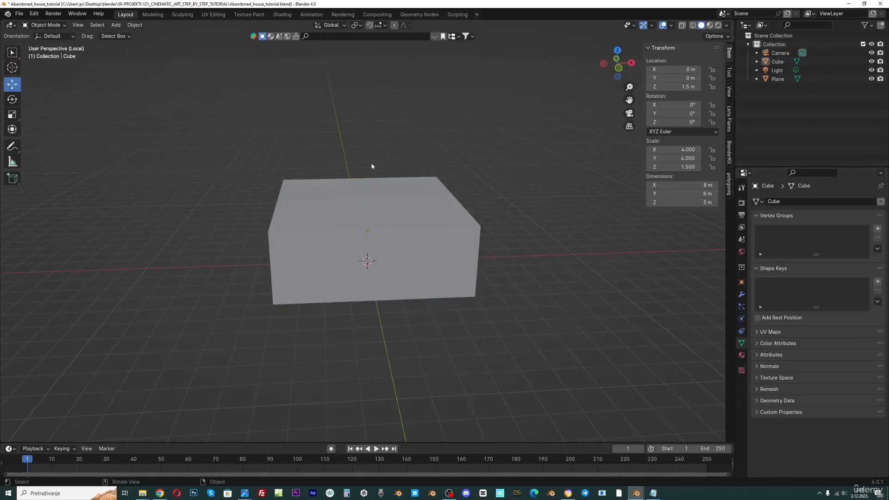
key(KP_1)
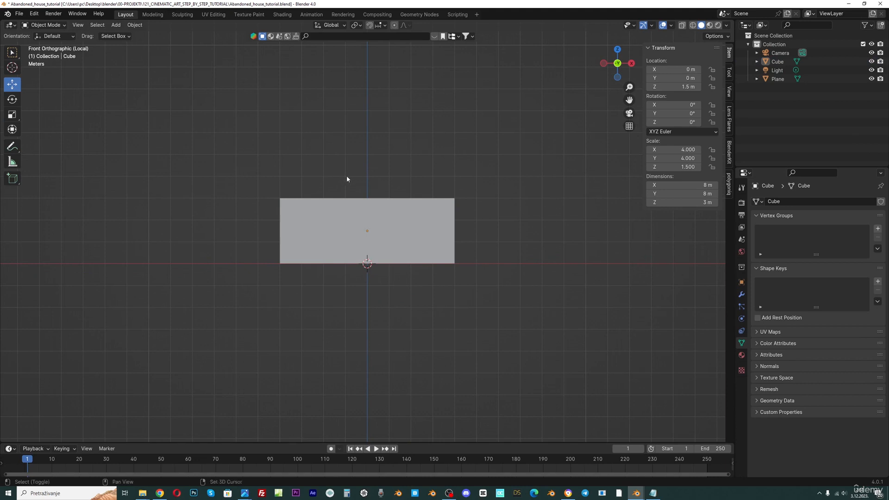
Add a reference image empty, loading reference_cinematic_art.jpg from the RENDER folder
key(shift+a)
mouse_move(321, 266)
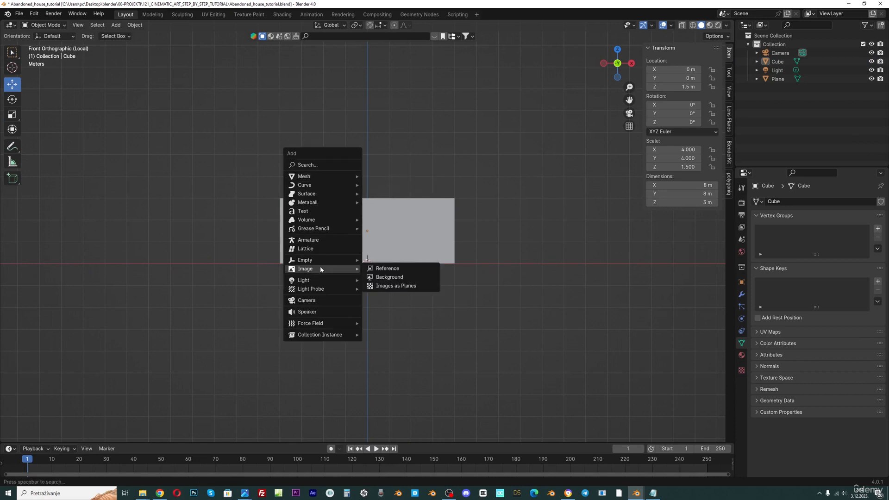
click(382, 277)
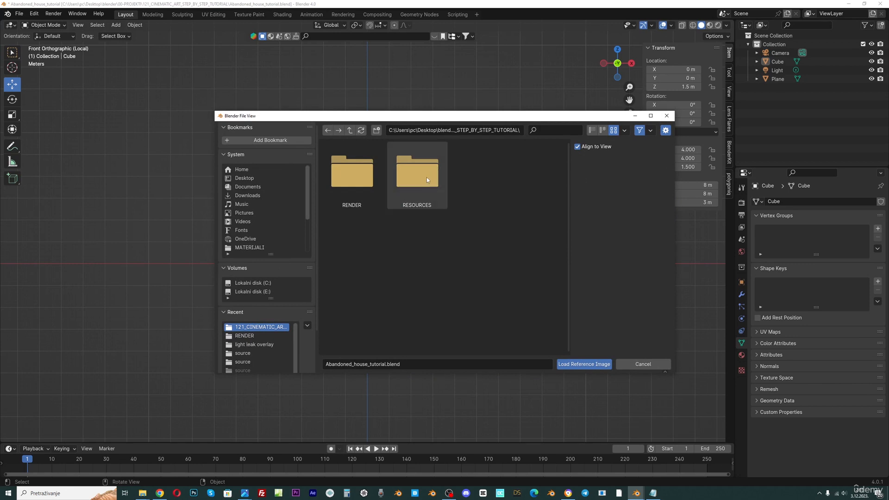
click(408, 173)
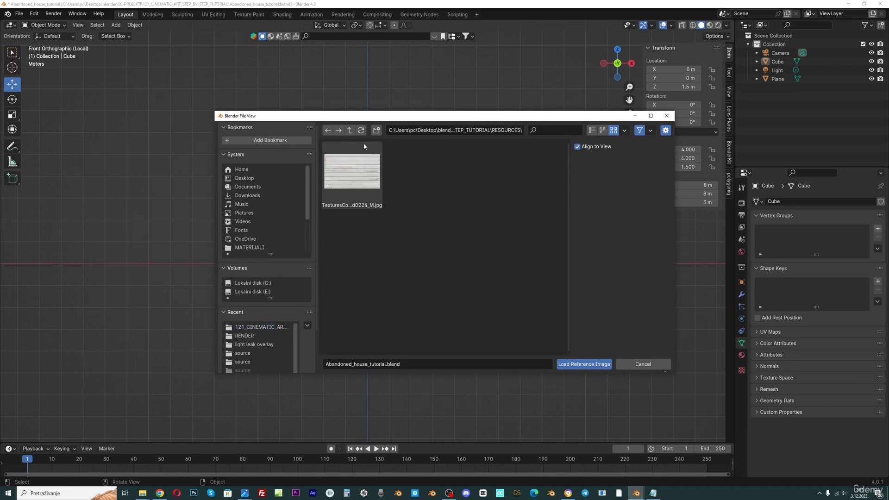
click(351, 130)
click(244, 335)
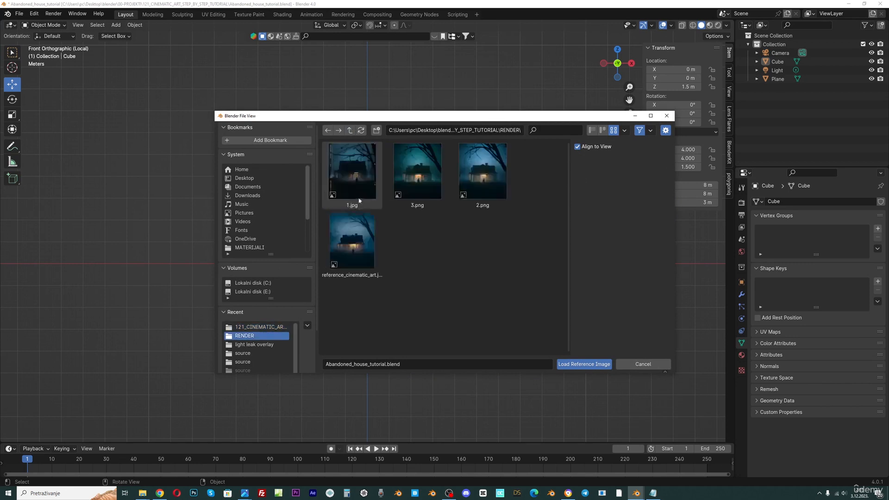
click(362, 229)
double_click(358, 235)
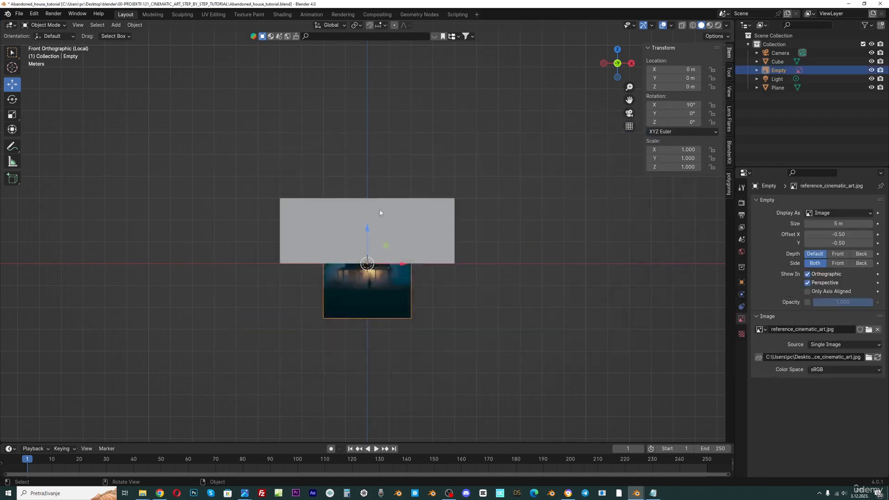
Raise the reference image to about 2.78 m and toggle X-ray in the viewport
drag(363, 231, 372, 162)
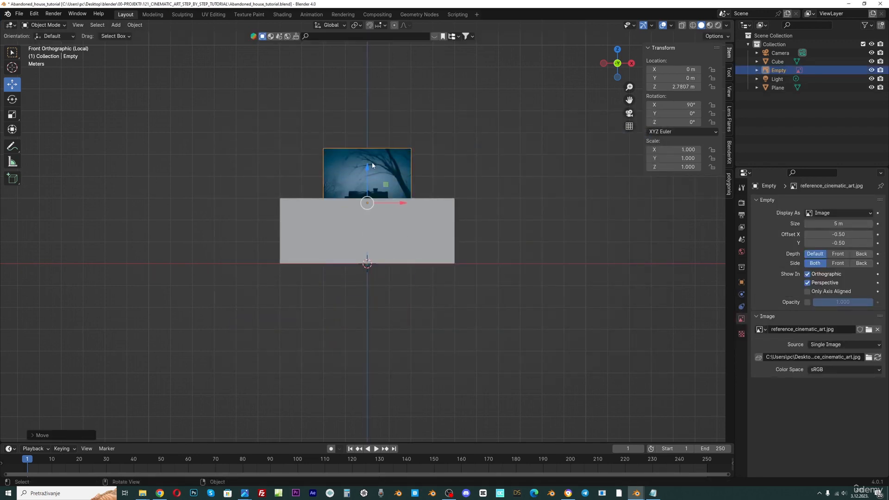
click(683, 26)
click(692, 25)
Scale the reference image up to about 2.16
scroll(387, 215, up, 1)
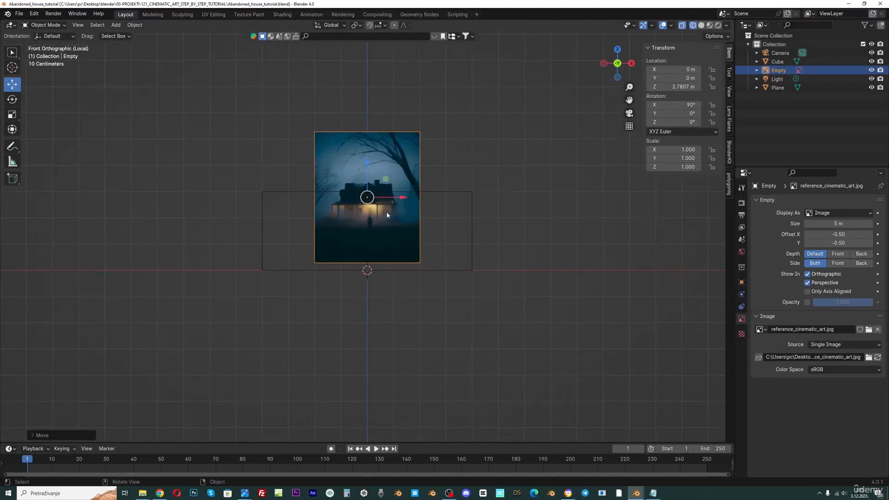
key(s)
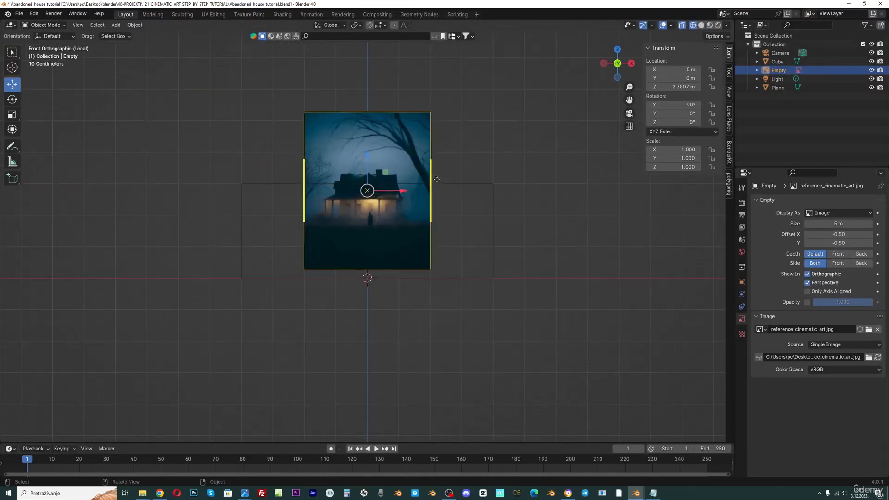
scroll(473, 174, up, 1)
click(512, 170)
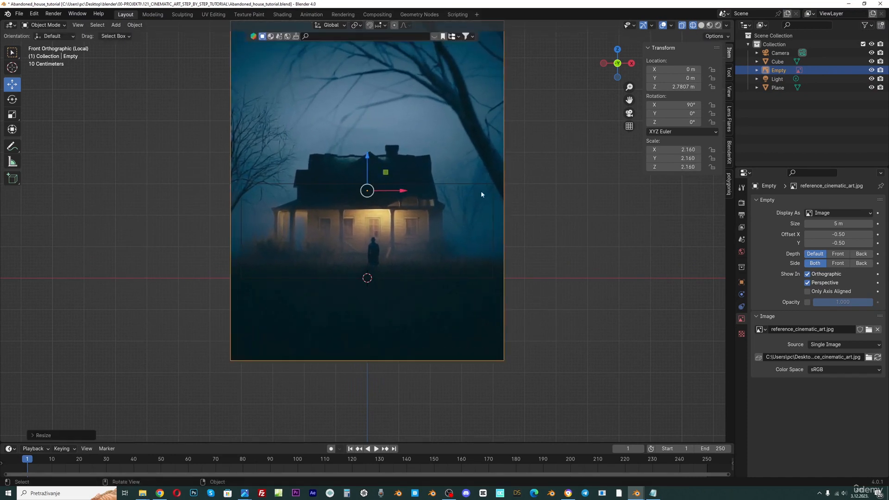
Try to scale the cube to match the house in the reference
click(465, 184)
middle_drag(466, 186, 406, 202)
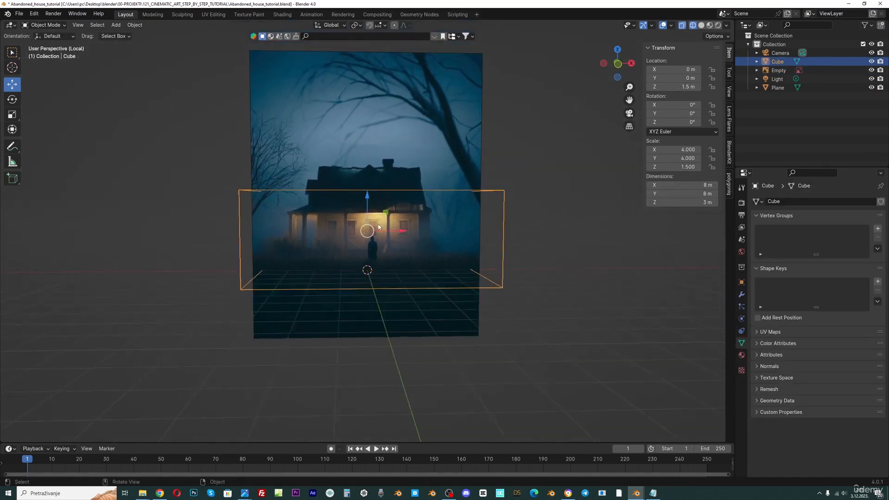
scroll(378, 224, up, 1)
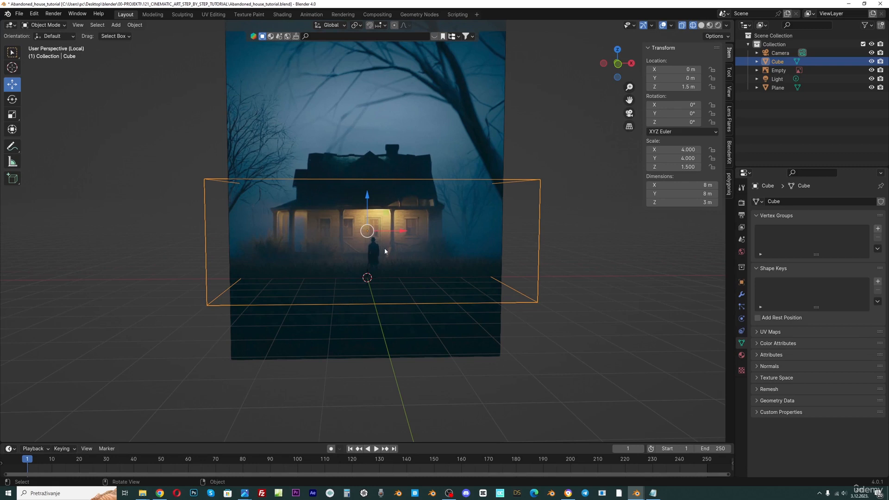
key(KP_1)
key(s)
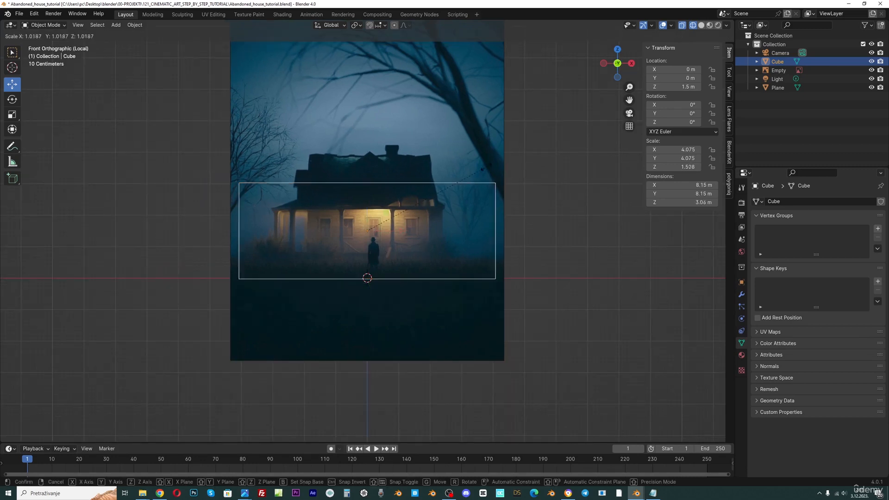
right_click(509, 158)
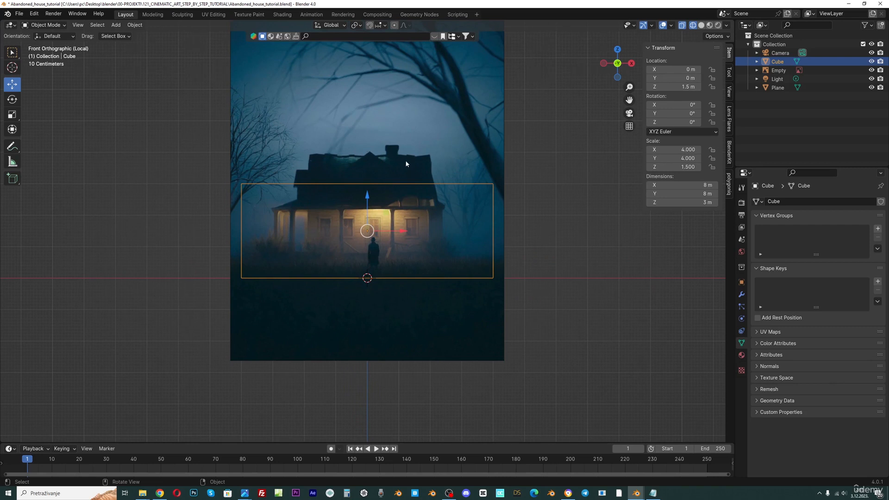
Select the reference image and scale it up to about 3.87
click(420, 146)
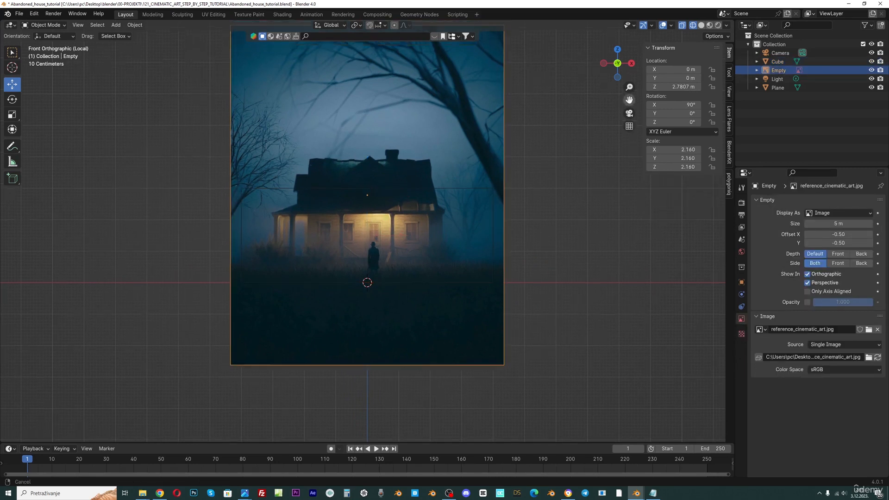
drag(627, 100, 620, 165)
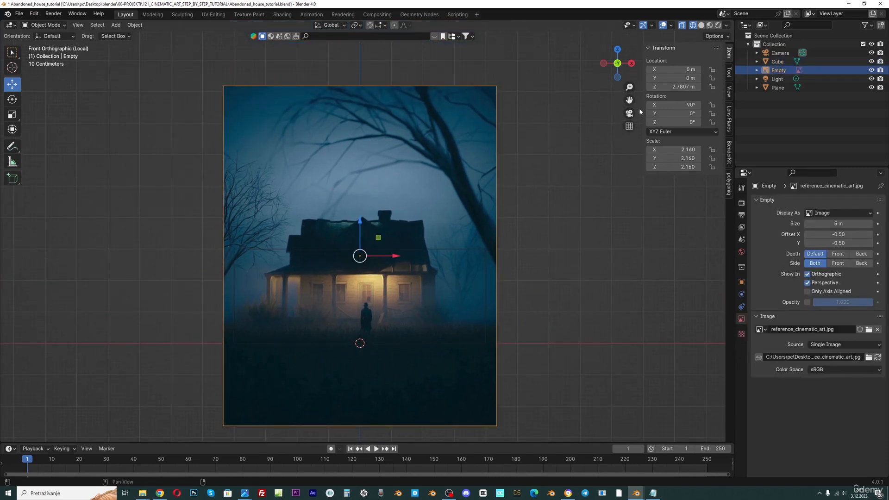
drag(629, 101, 642, 58)
key(s)
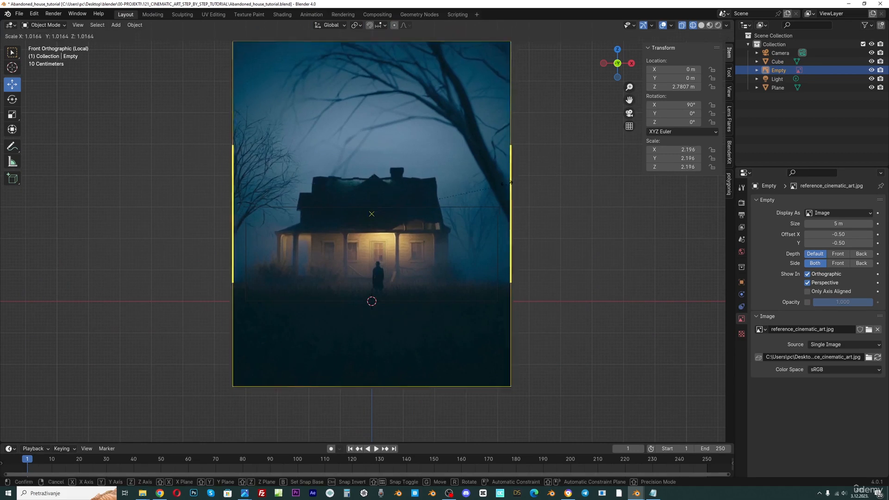
key(Escape)
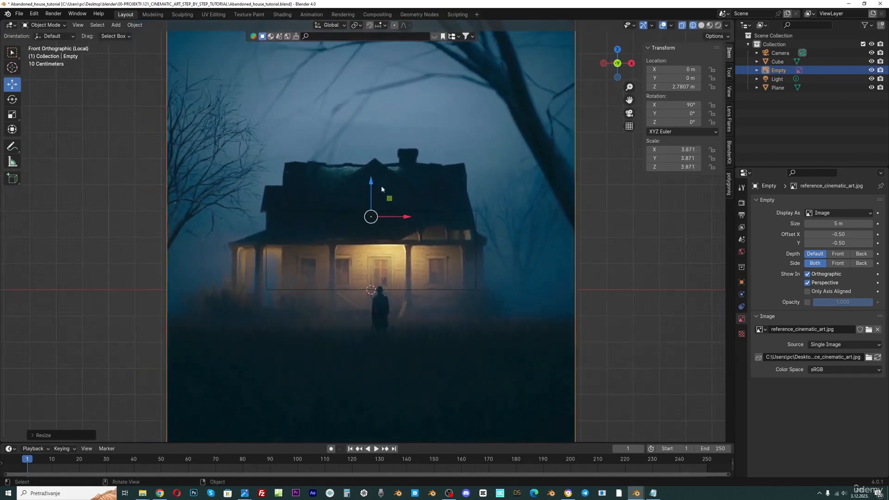
Raise the reference image to about 4.14 m and scale it to about 4.44
drag(381, 186, 373, 157)
key(s)
click(381, 153)
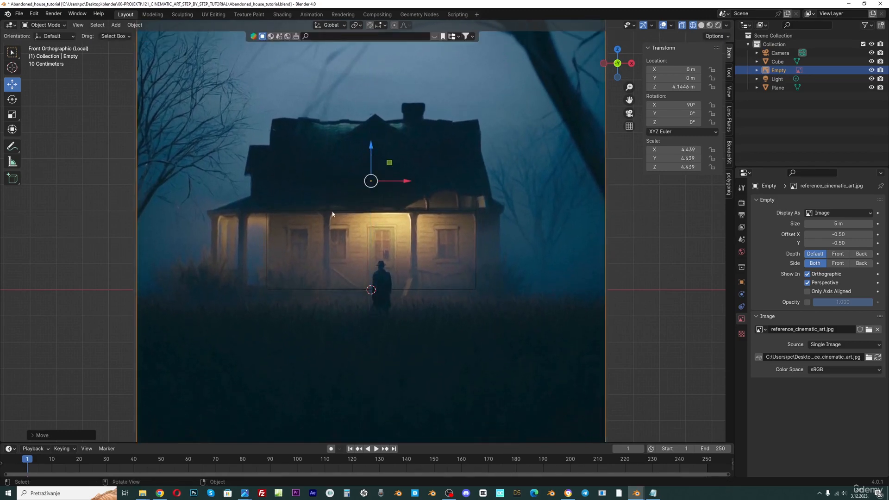
Try to move the cube sideways along the Y axis away from the reference image
scroll(375, 210, down, 5)
middle_drag(369, 226, 382, 256)
click(339, 238)
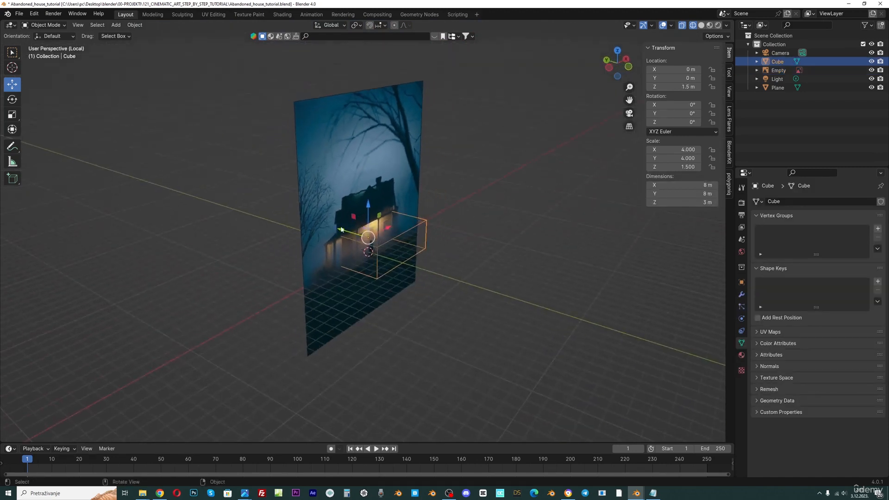
drag(343, 230, 379, 245)
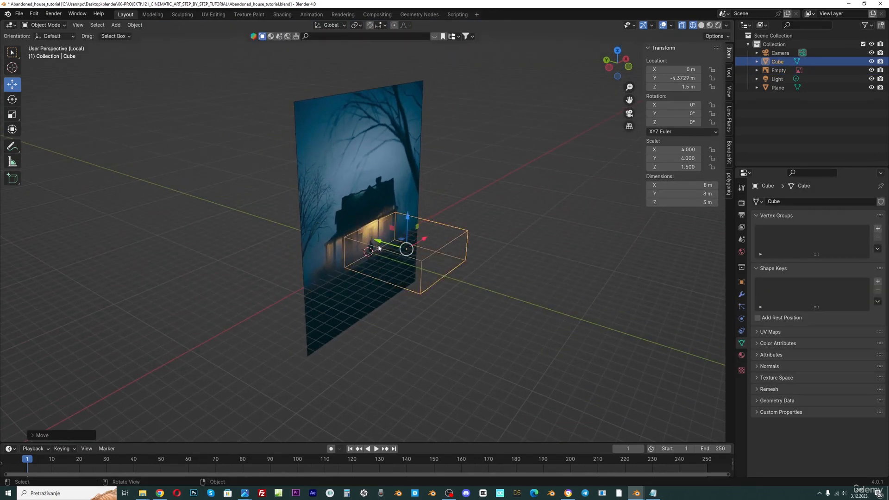
key(ctrl+z)
Select the reference image and move it back along Y to about 5.22 m
click(347, 209)
drag(343, 210, 358, 227)
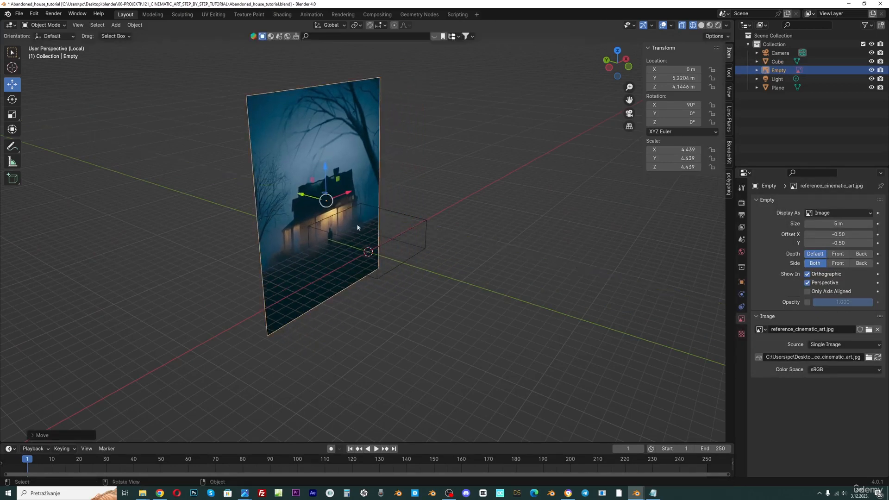
Select the cube and apply its scale
click(398, 218)
scroll(530, 146, up, 2)
scroll(381, 248, up, 2)
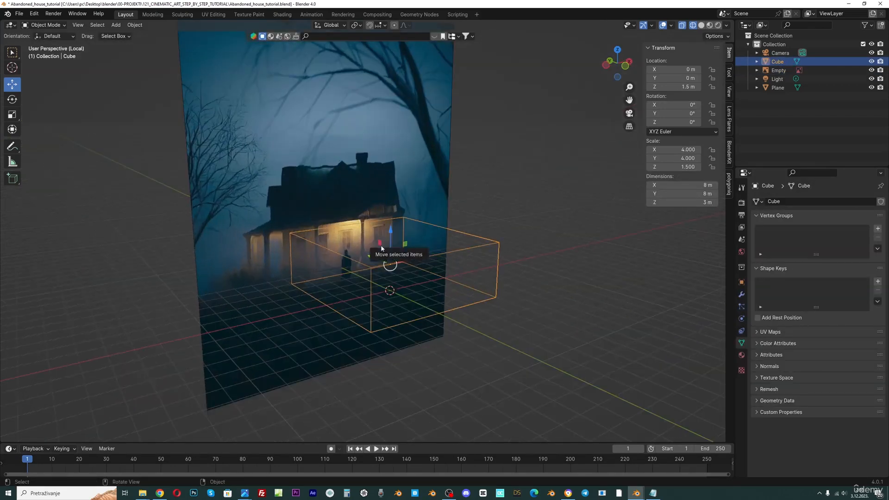
key(ctrl+a)
click(381, 244)
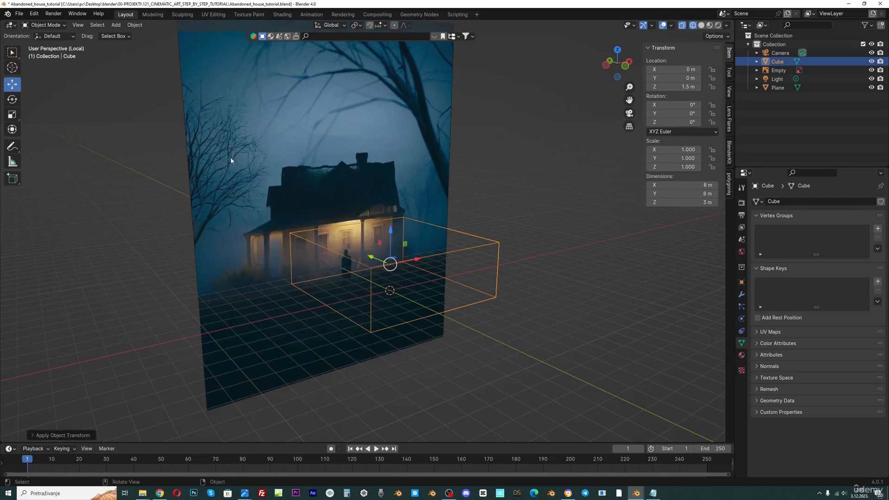
Enter Edit Mode on the cube, deselect everything and switch to edge selection
key(Tab)
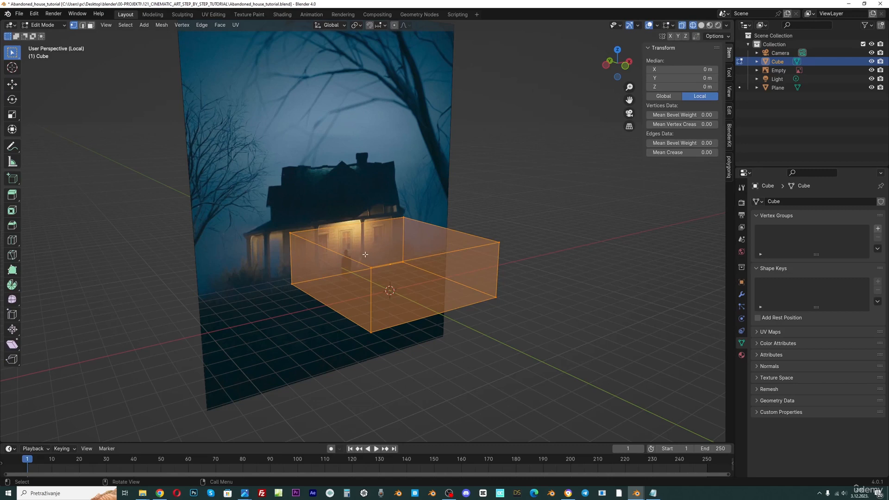
key(Tab)
click(44, 25)
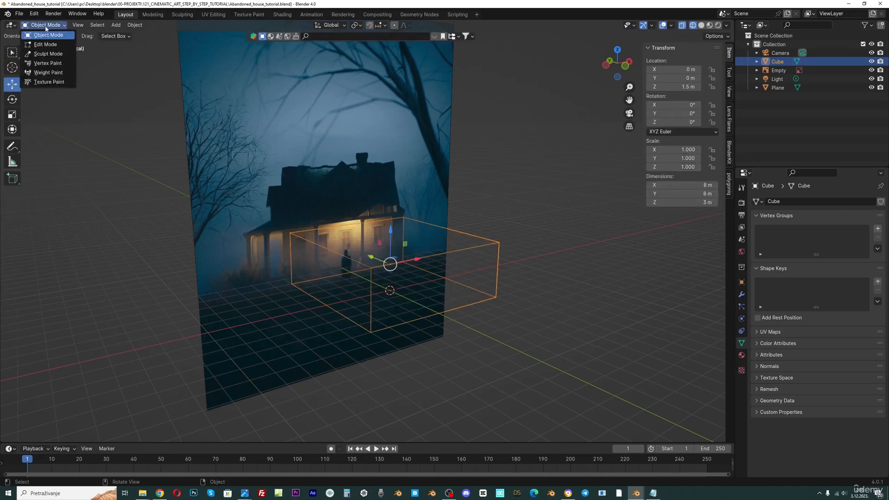
click(42, 45)
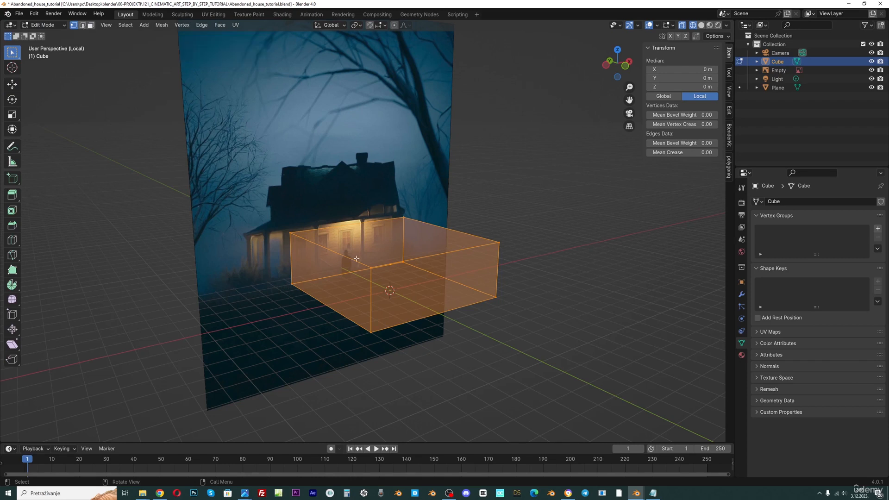
middle_drag(356, 259, 359, 261)
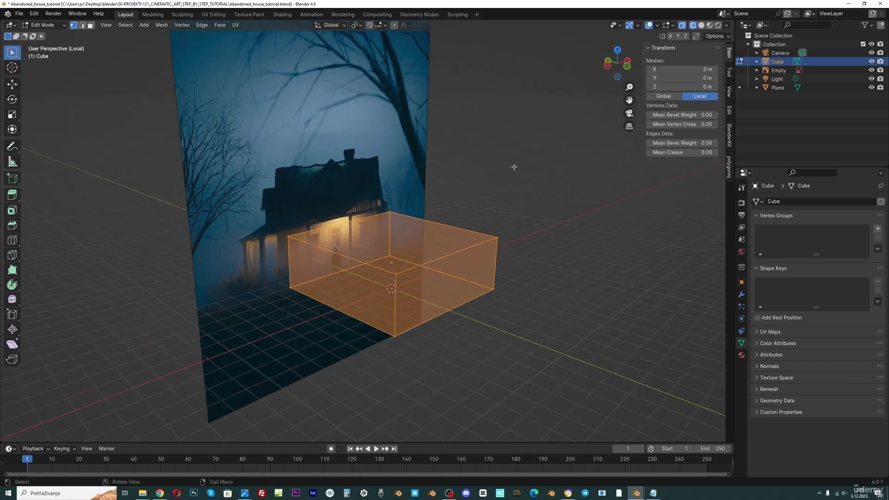
click(514, 167)
key(2)
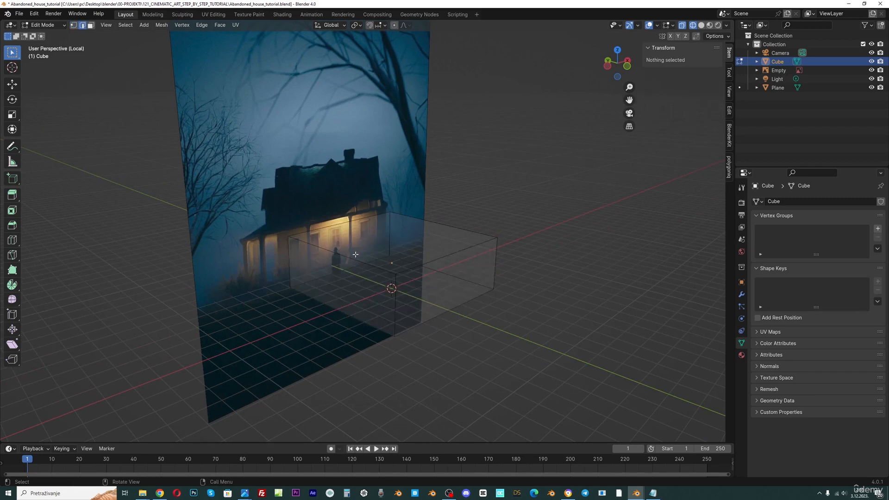
click(90, 26)
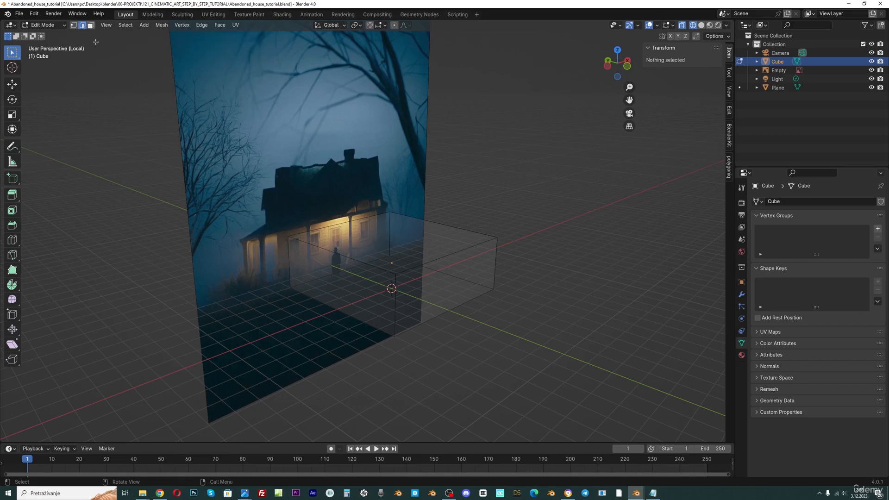
key(1)
key(2)
key(3)
key(2)
Add a centered loop cut across the cube and select its top middle edge
key(ctrl+r)
click(349, 259)
right_click(349, 257)
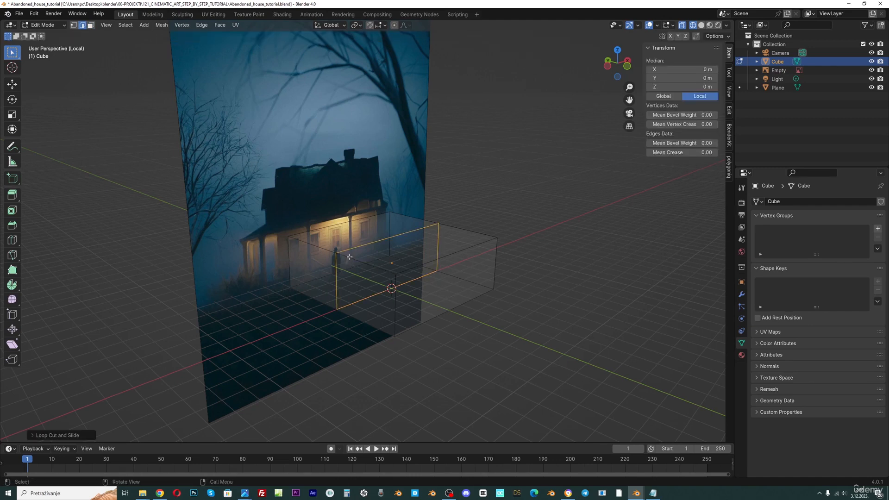
click(378, 240)
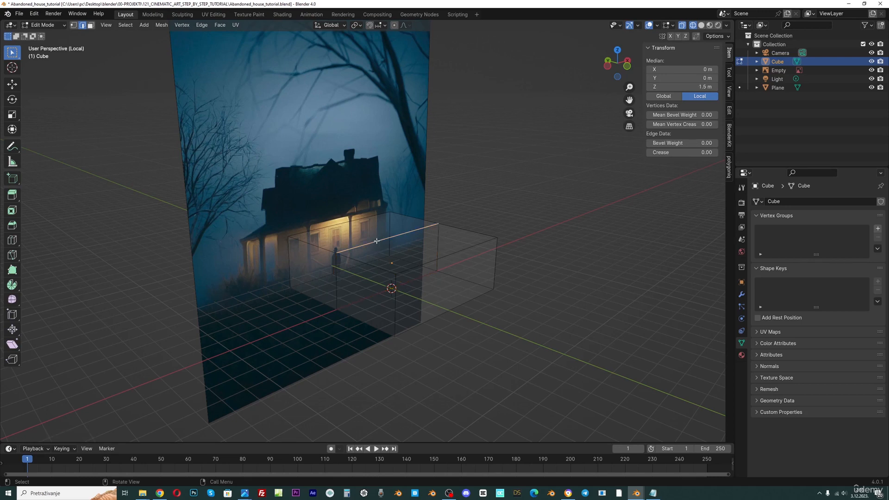
Try to raise the top middle edge with the Move tool
click(13, 84)
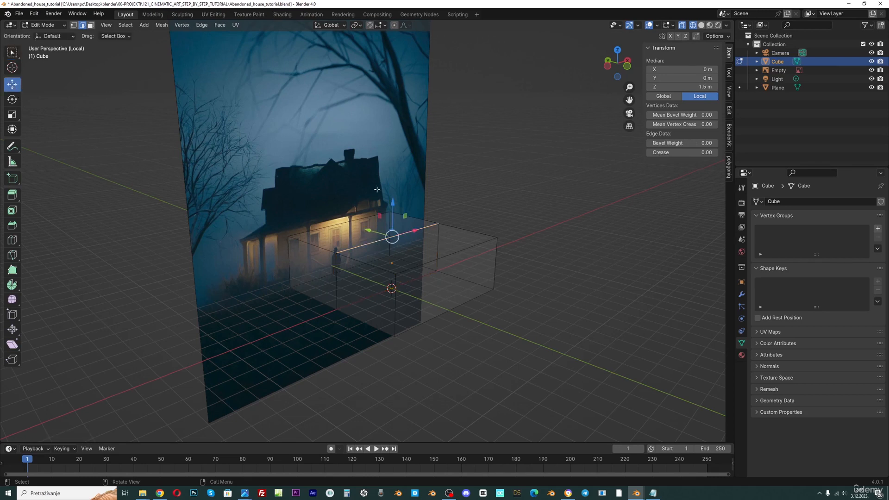
drag(399, 209, 402, 172)
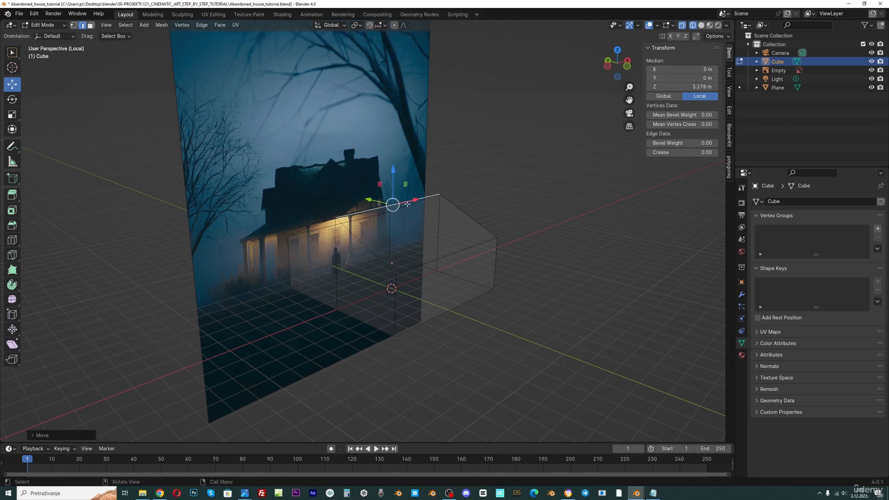
key(ctrl+z)
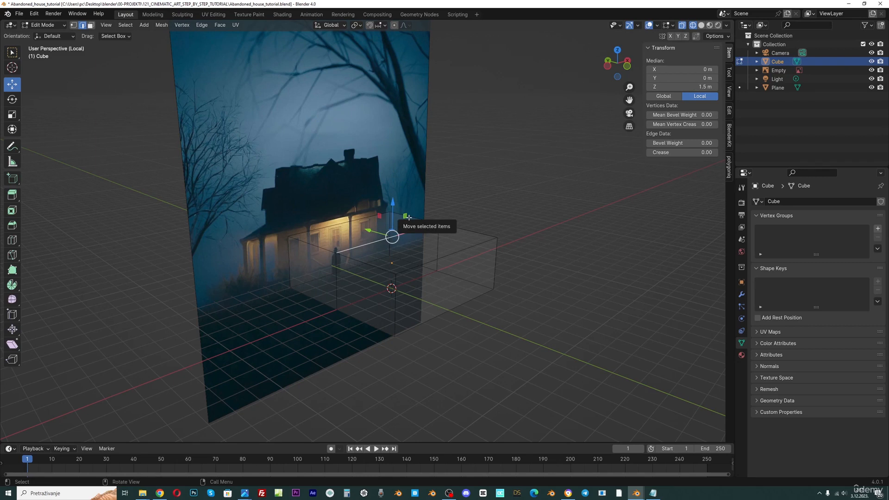
Save the blend file
key(ctrl+s)
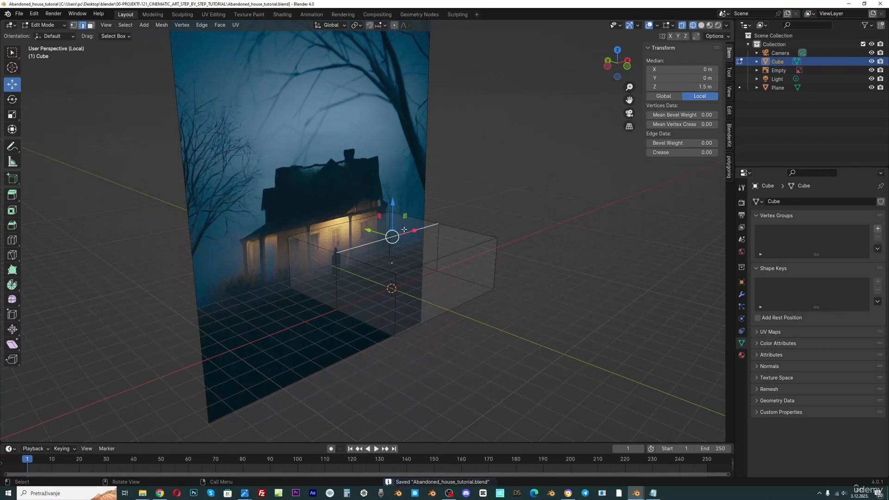
key(g)
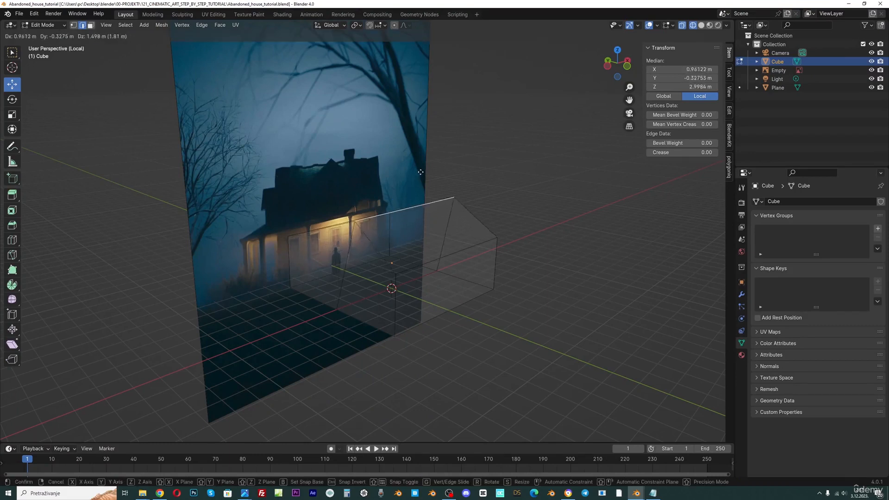
key(Escape)
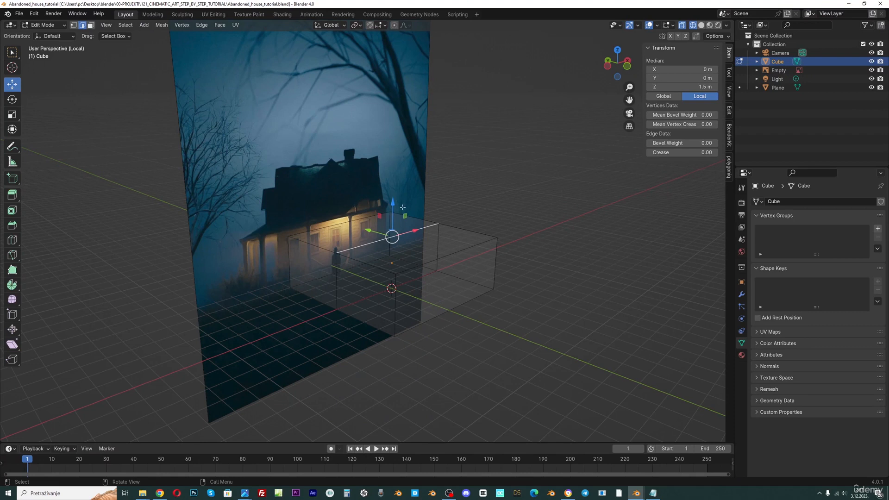
key(g)
key(z)
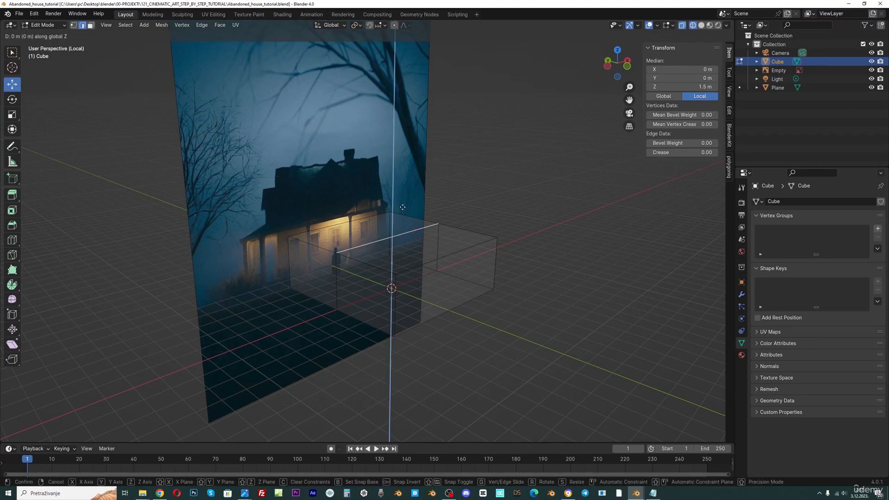
right_click(402, 206)
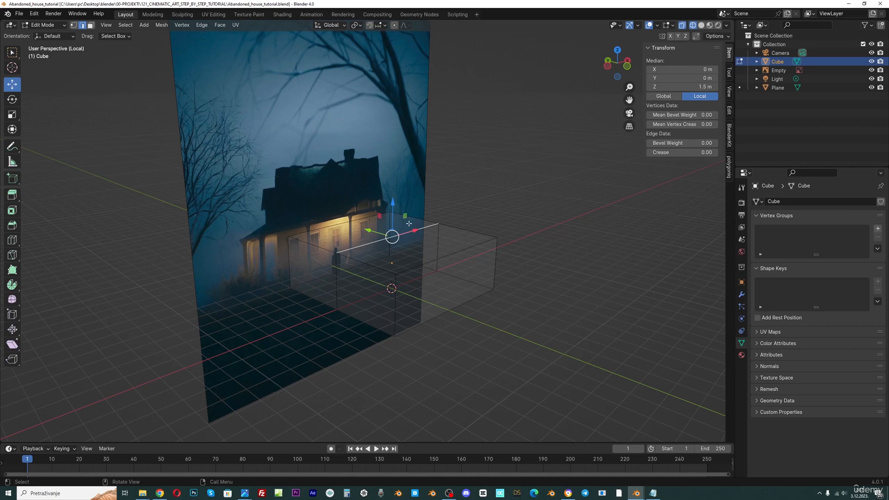
In front view, raise the top middle edge along Z to about 4.88 m to form the roof ridge
key(KP_1)
scroll(409, 224, up, 1)
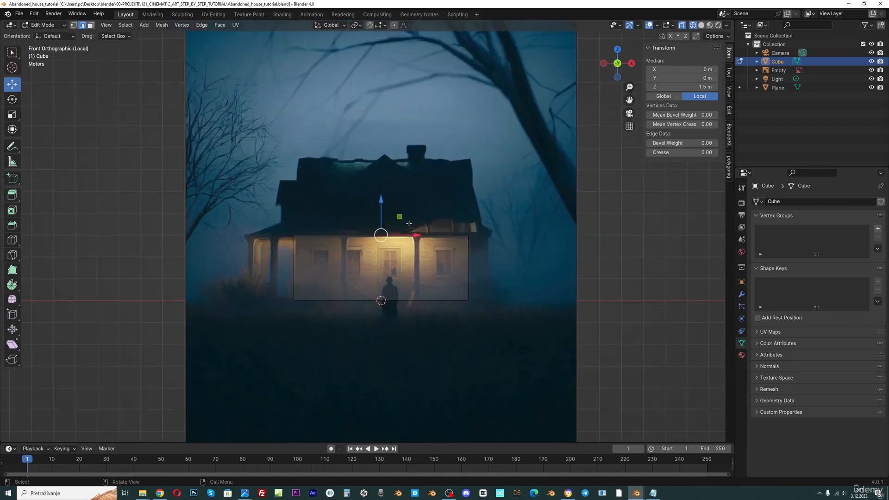
scroll(432, 237, down, 1)
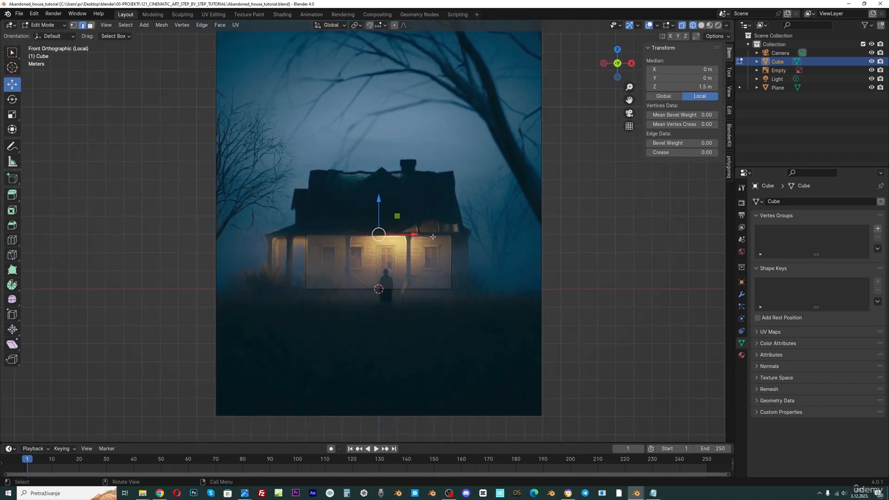
key(g)
key(z)
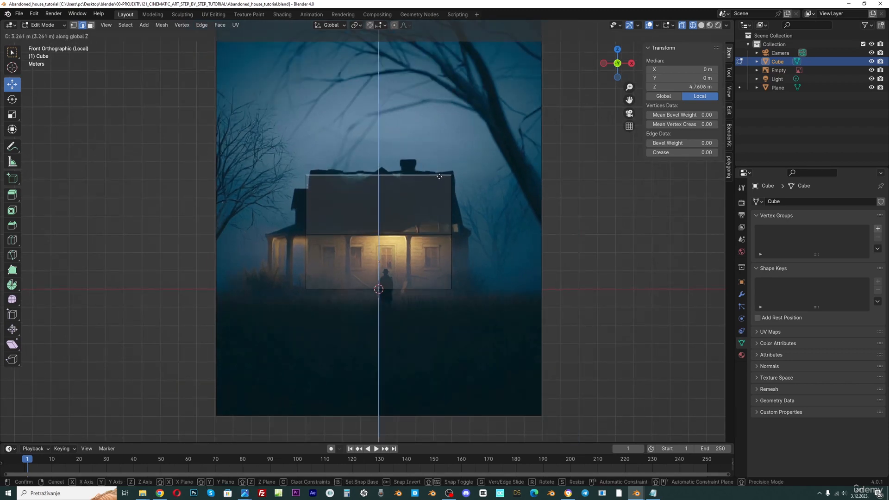
click(439, 175)
middle_drag(440, 175, 424, 247)
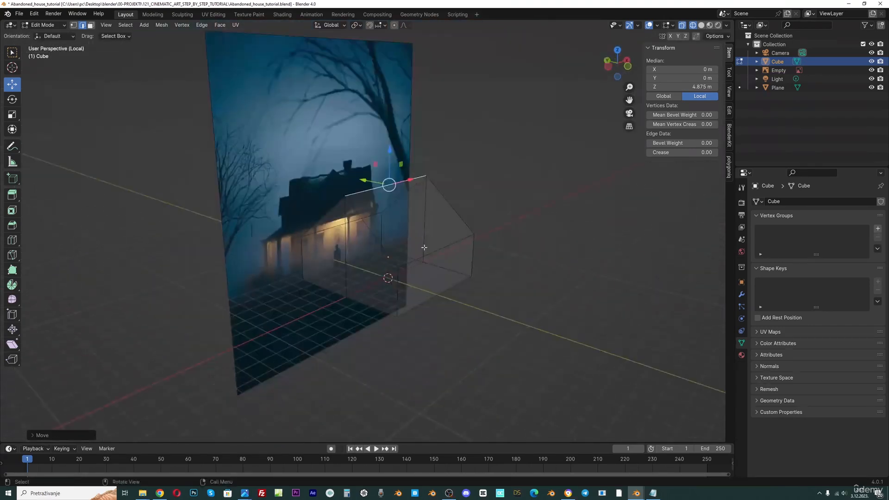
Rename the Empty as Reference and hide it in the viewport
double_click(778, 70)
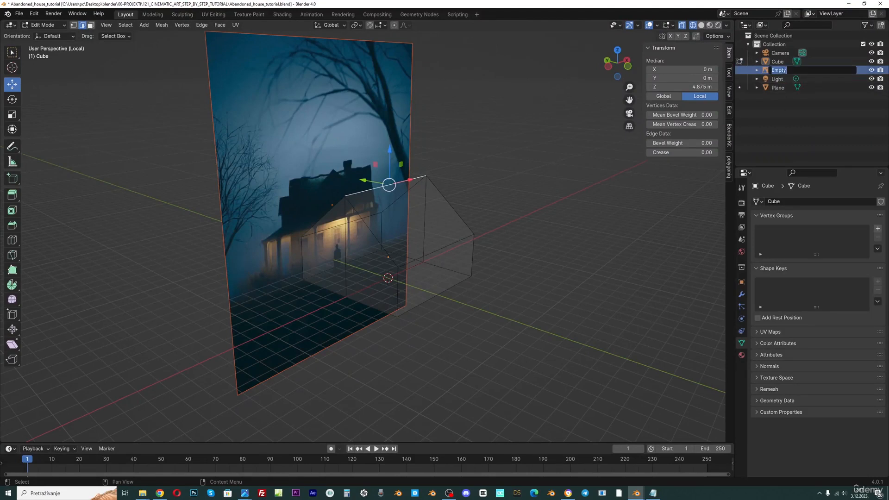
text(Reference)
key(Return)
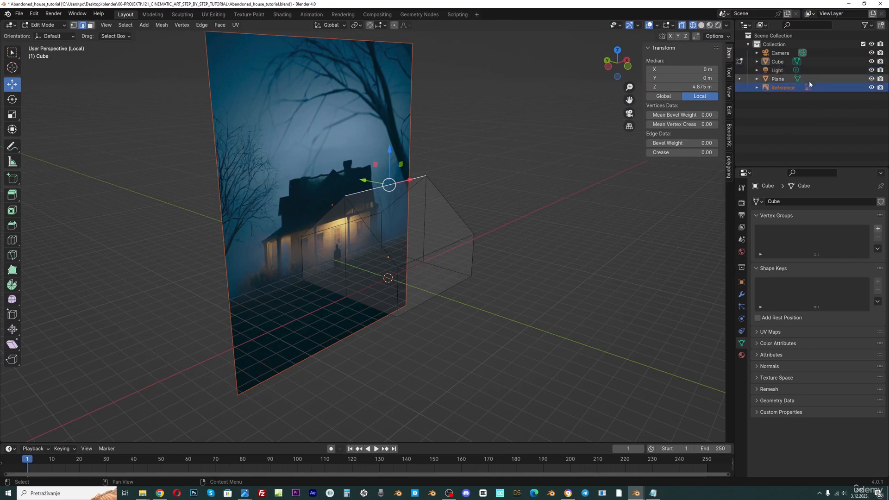
click(871, 87)
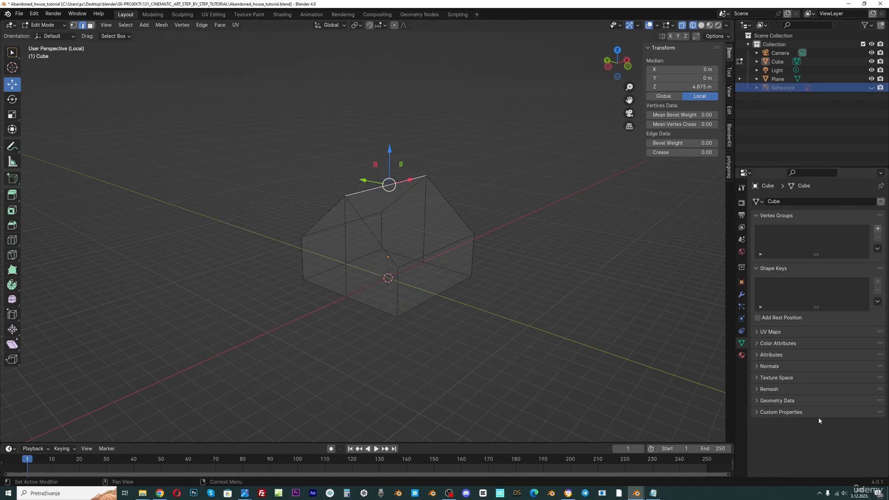
Split the properties area and turn the new lower area into an Image Editor
right_click(783, 479)
click(784, 476)
click(744, 335)
click(745, 339)
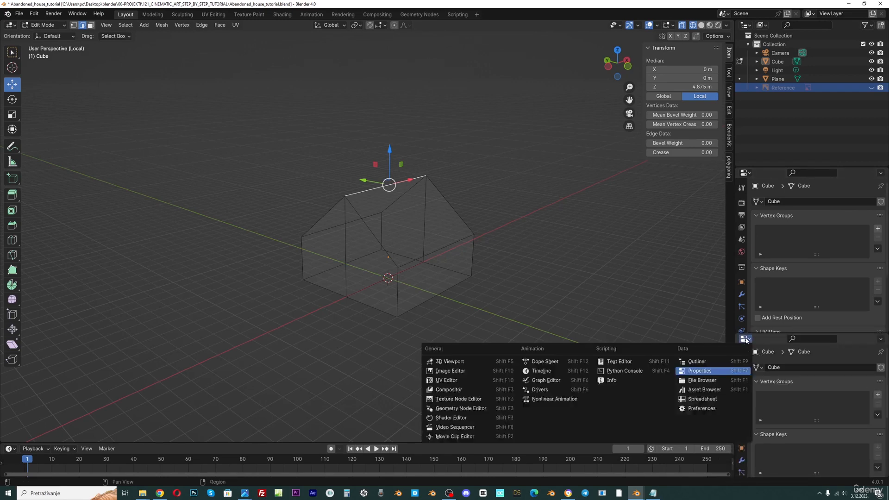
click(450, 370)
Open reference_cinematic_art.jpg from the RENDER folder in the Image Editor and frame it
click(882, 339)
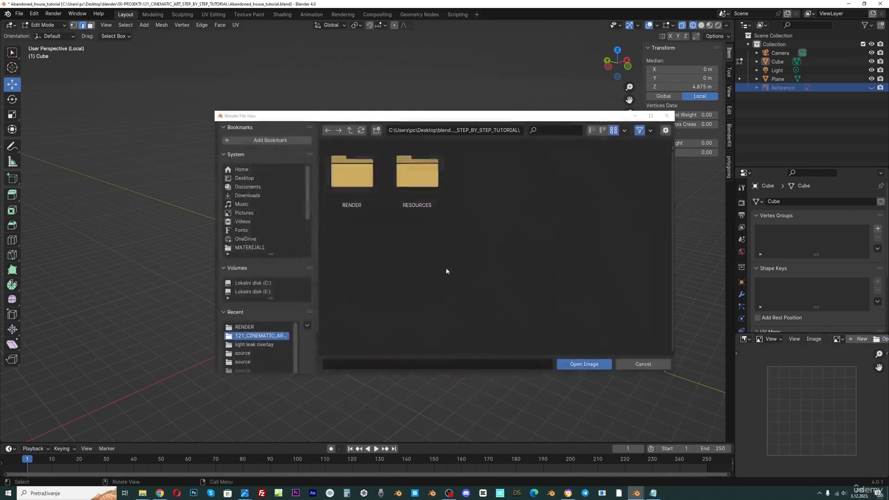
double_click(352, 174)
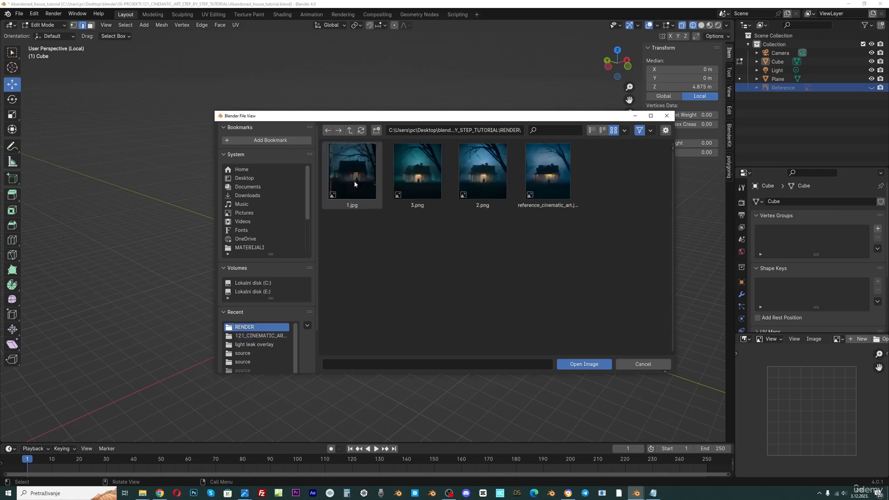
double_click(548, 187)
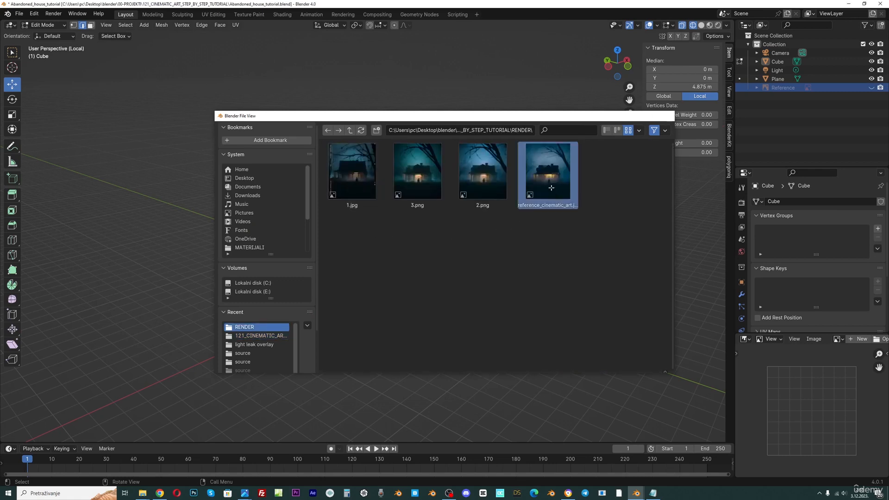
middle_drag(821, 421, 798, 432)
scroll(803, 423, up, 3)
scroll(811, 433, down, 2)
scroll(815, 407, up, 1)
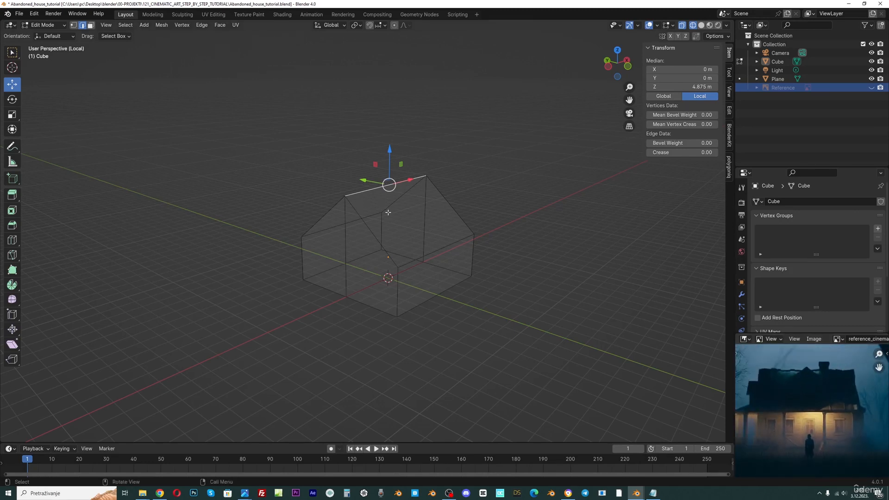
Save the file and switch the viewport to solid shading
key(ctrl+s)
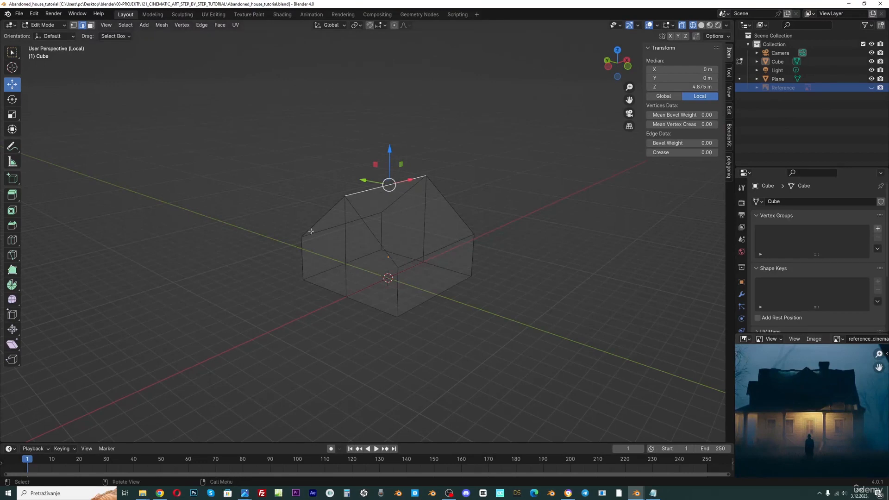
click(682, 26)
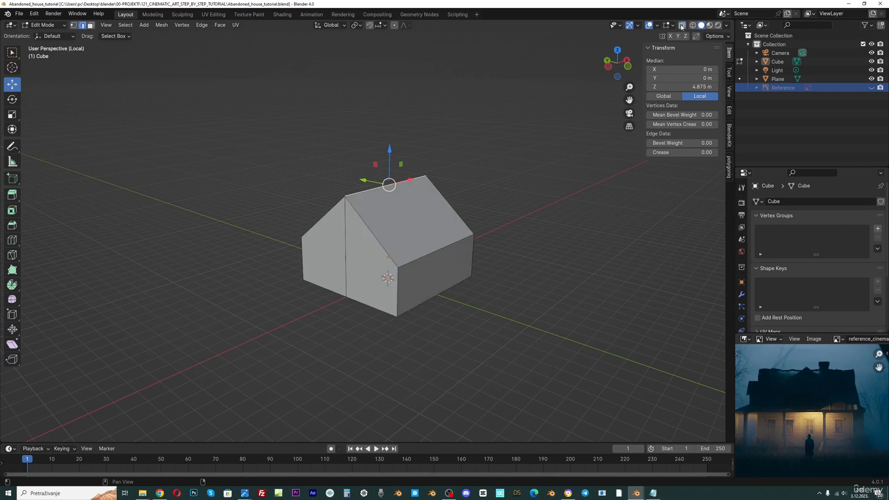
Duplicate the whole house mesh and move the copy along the Y axis
scroll(394, 209, up, 1)
key(a)
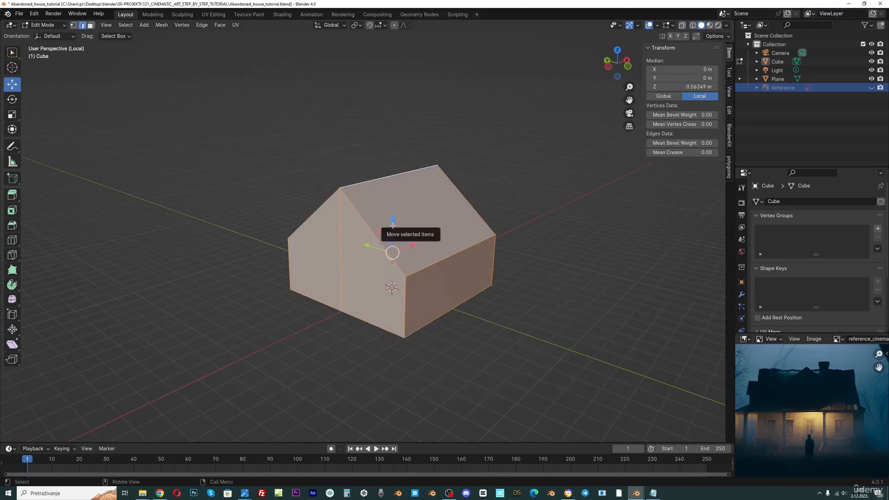
click(416, 174)
key(a)
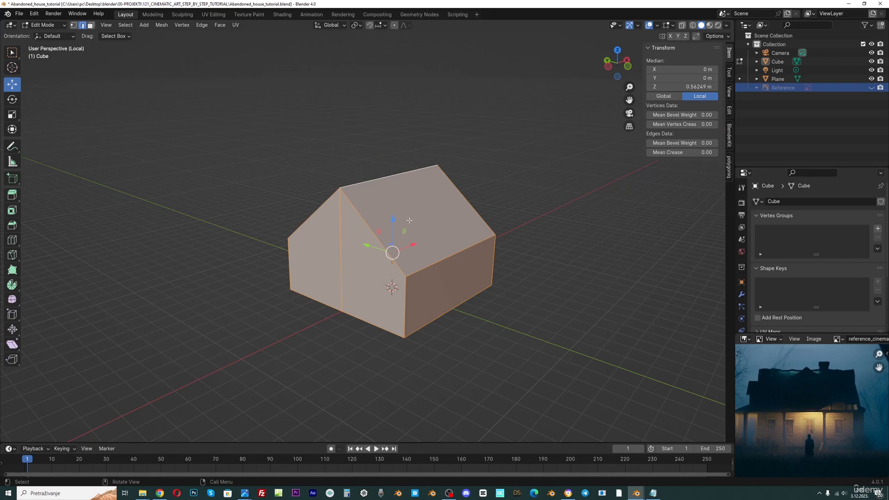
key(g)
key(y)
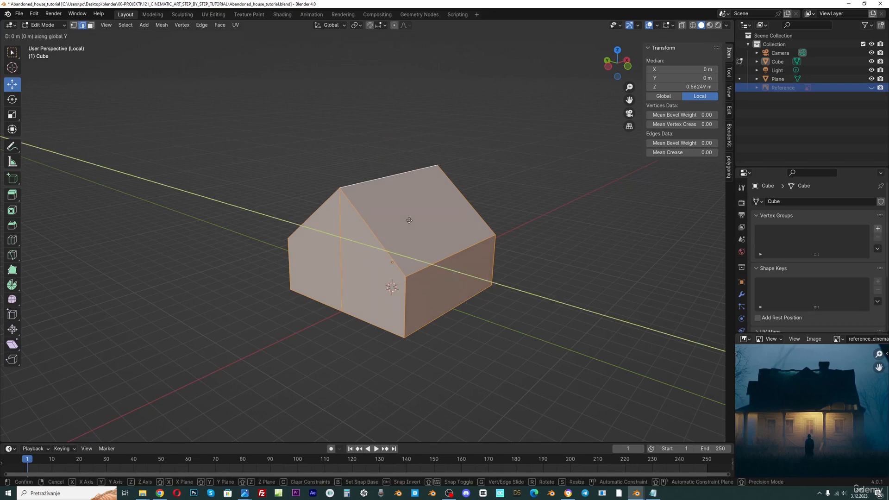
click(467, 252)
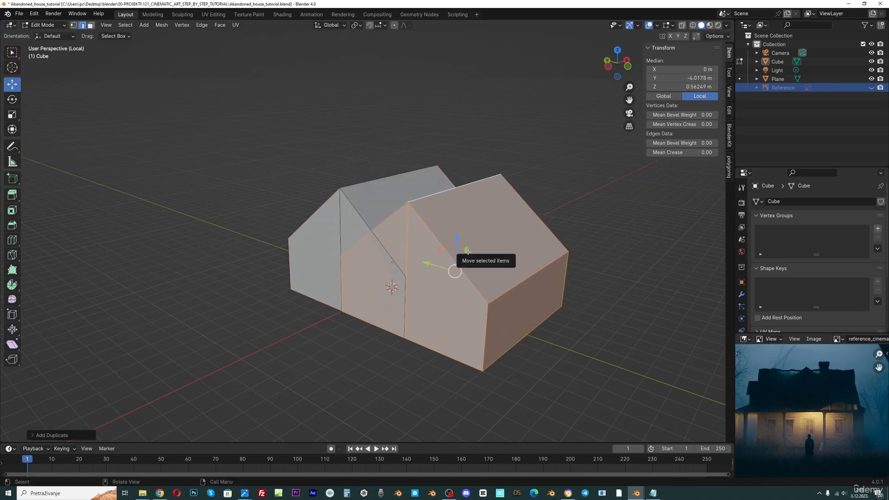
Rotate the duplicated house 90 degrees around the Z axis
text(rz)
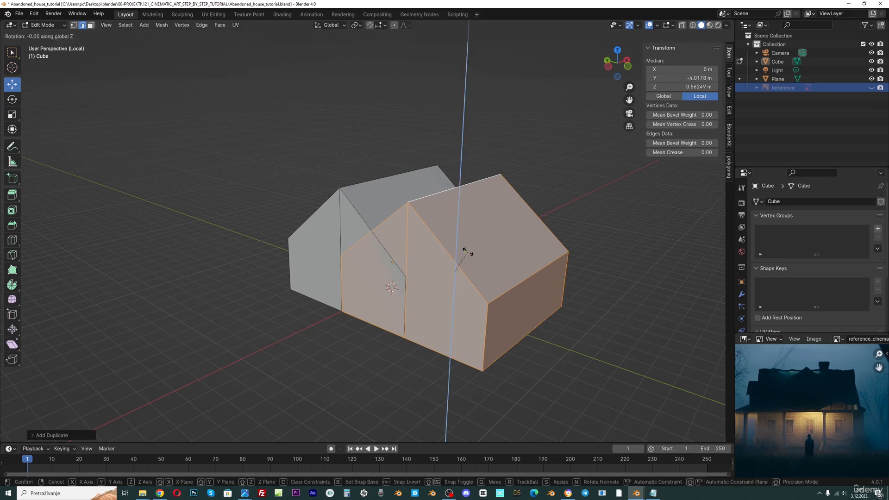
text(90)
key(Return)
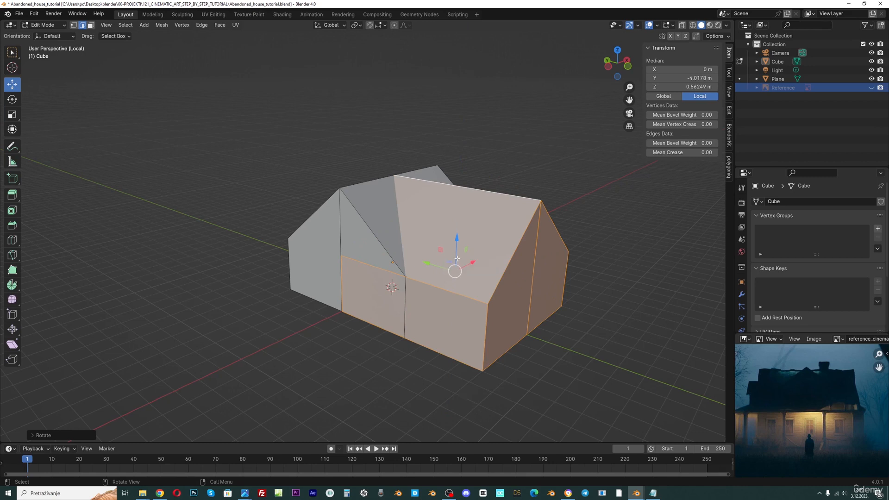
Scale the duplicate down and move it up onto the main roof as a dormer
scroll(452, 259, up, 2)
key(s)
click(536, 292)
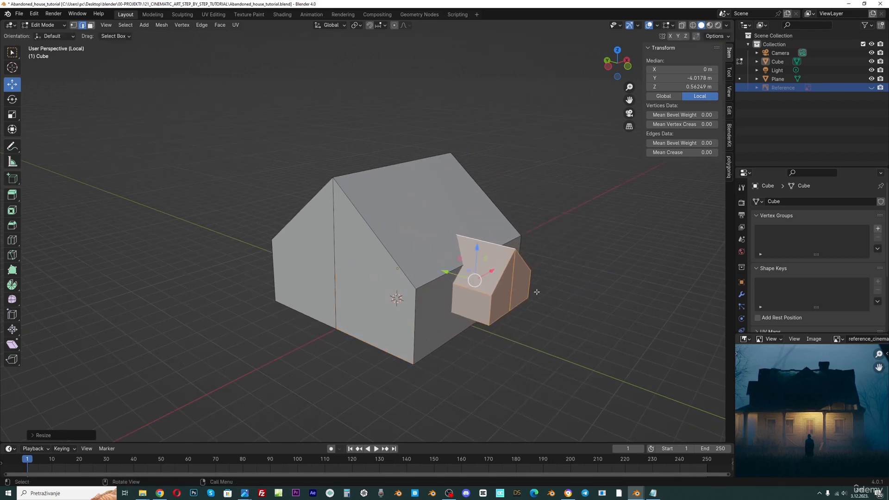
key(g)
key(z)
click(435, 216)
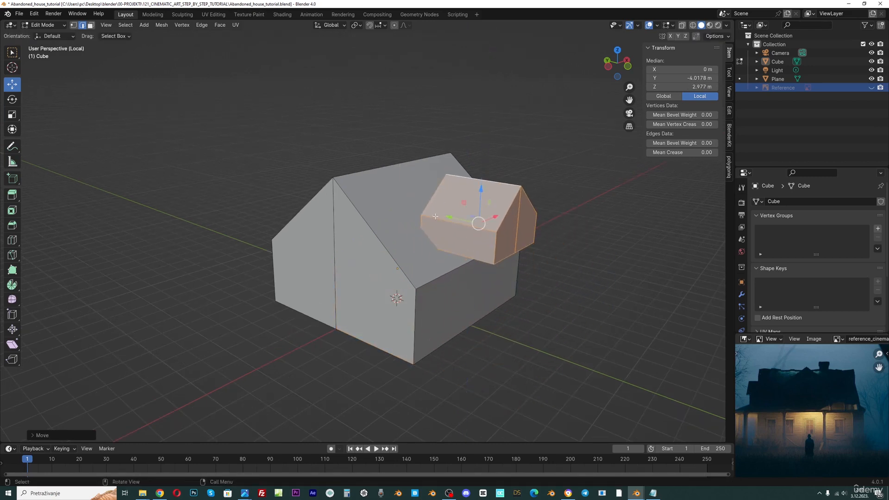
drag(459, 220, 425, 216)
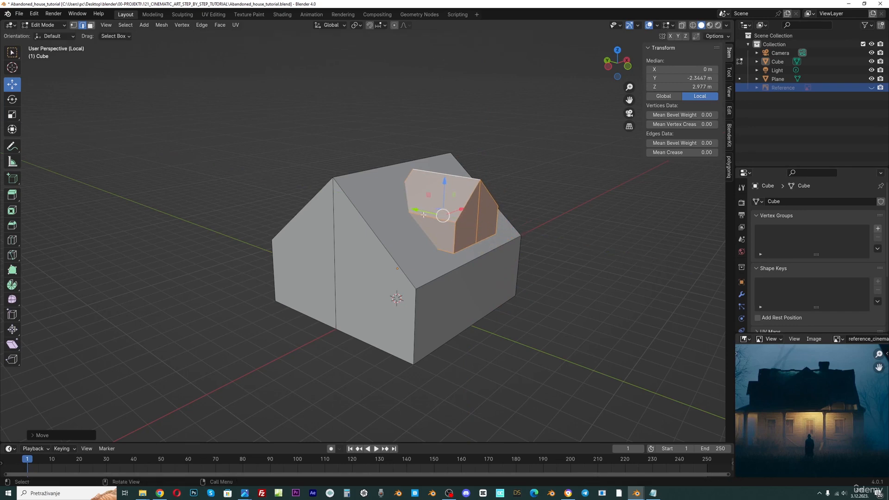
In front view, raise the dormer along Z and scale it to fit the roof
key(KP_1)
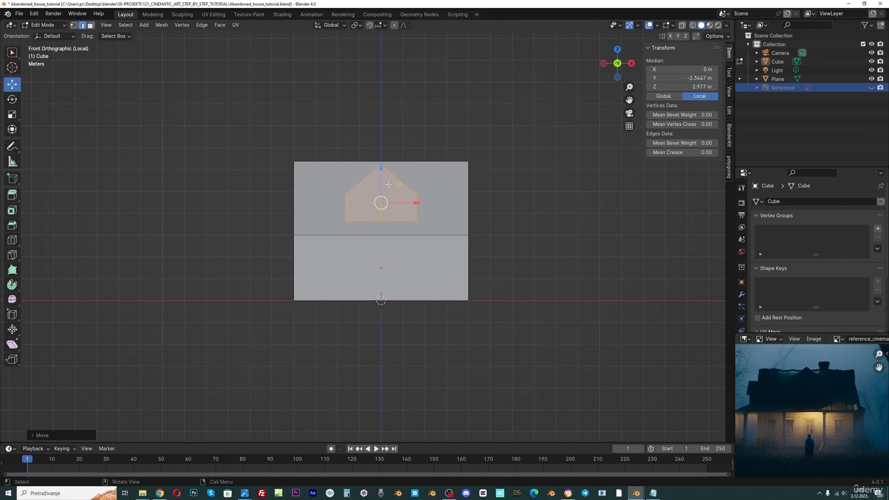
key(g)
key(z)
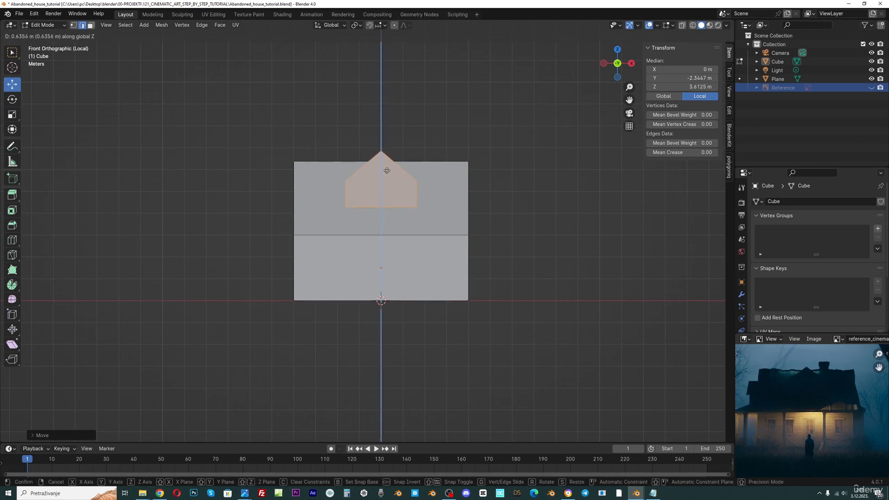
click(381, 188)
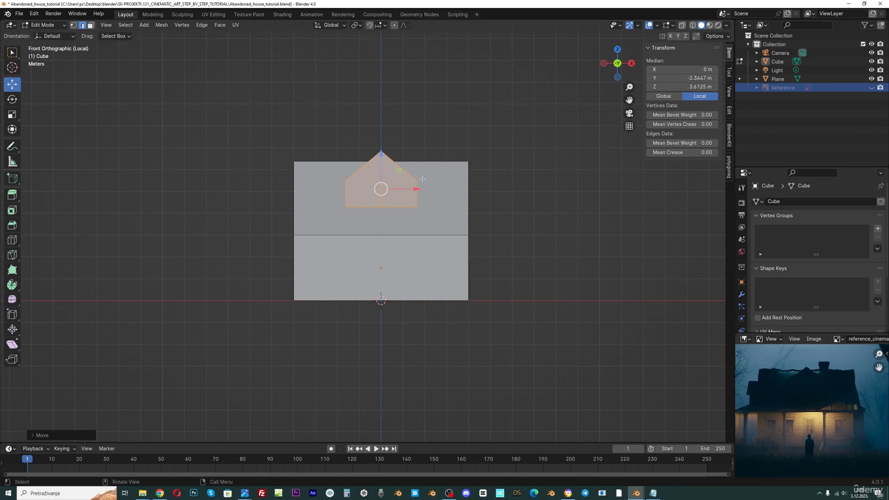
key(s)
click(454, 176)
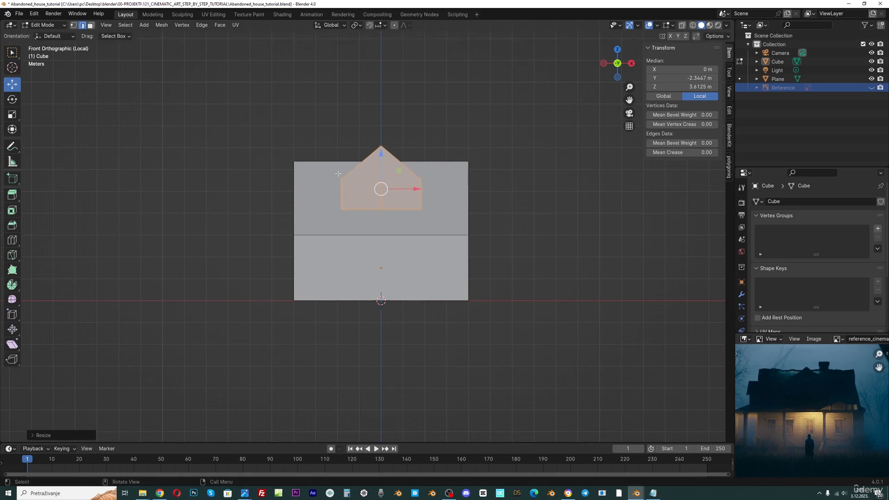
middle_drag(453, 176, 424, 184)
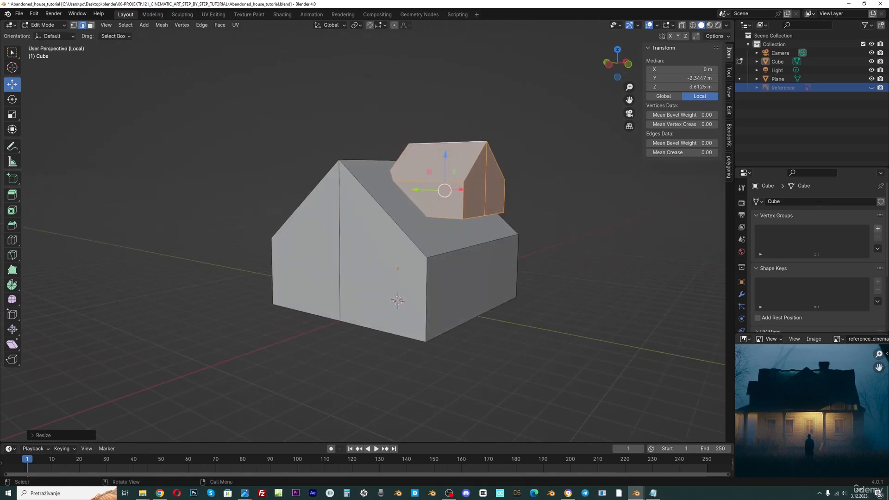
Scale the dormer along the Y axis and slide it along Y into position on the roof
key(s)
key(y)
click(457, 206)
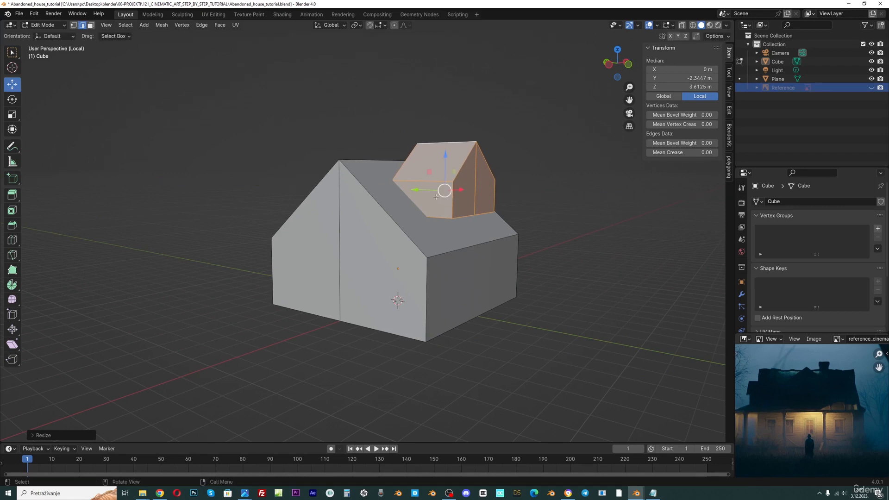
key(g)
key(y)
click(414, 192)
middle_drag(414, 192, 424, 190)
scroll(345, 215, up, 2)
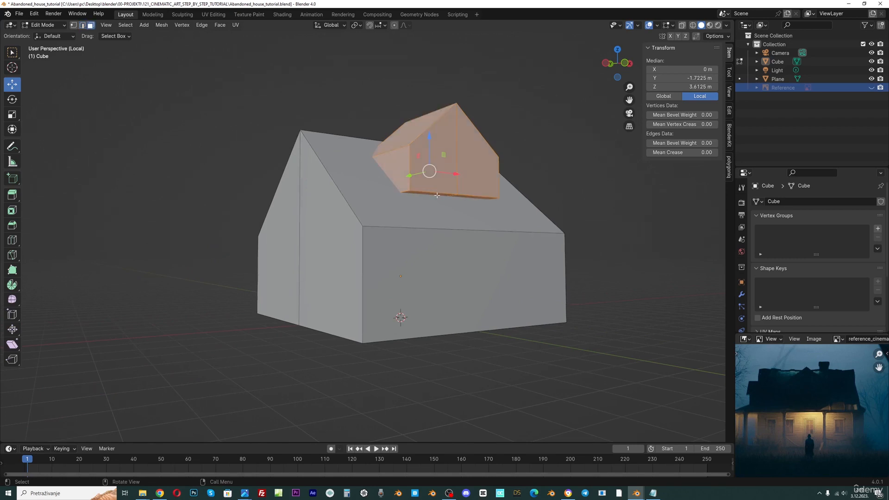
Select the dormer's linked geometry, flatten it slightly along Z and lower it onto the roof
click(438, 195)
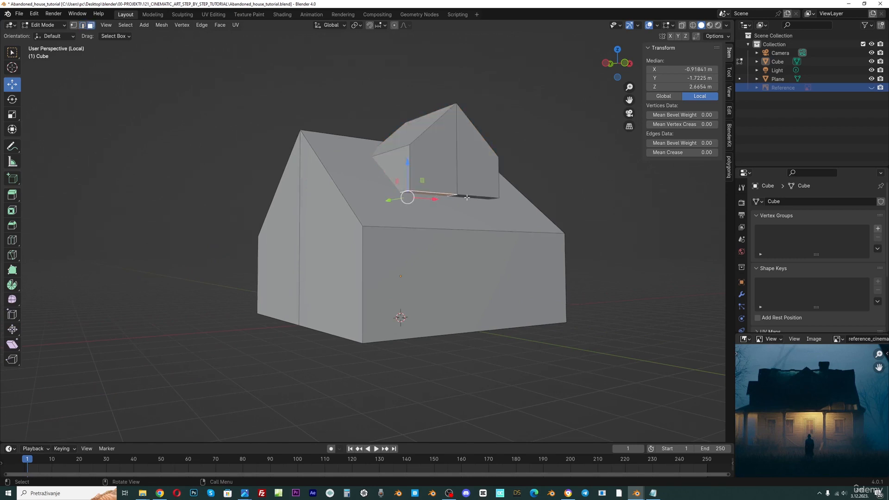
shift+click(467, 197)
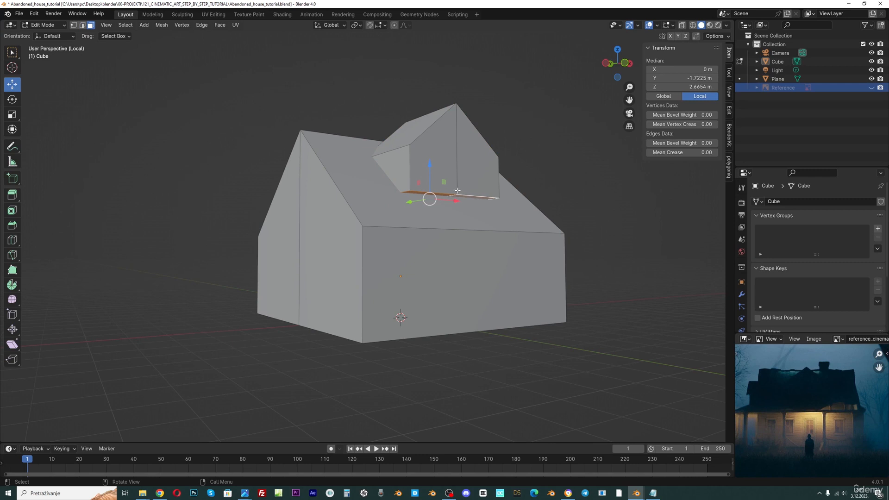
drag(430, 163, 470, 177)
middle_drag(471, 177, 413, 176)
key(l)
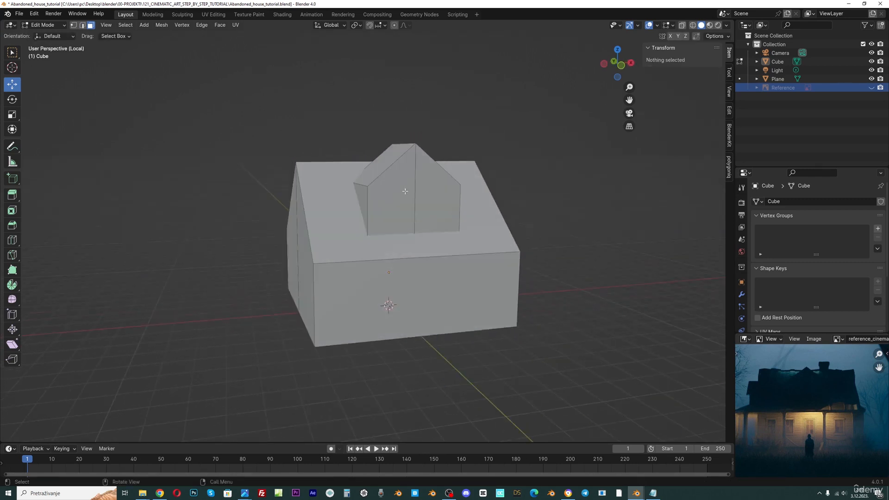
key(alt+a)
key(l)
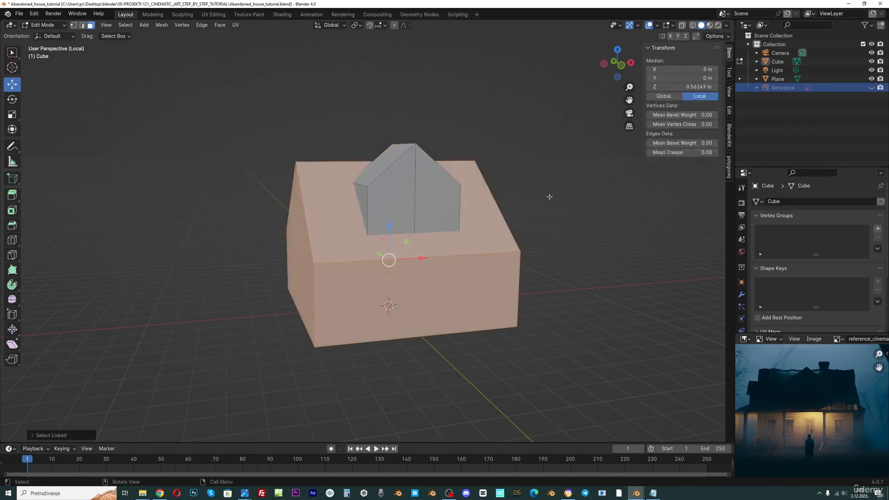
key(alt+a)
key(l)
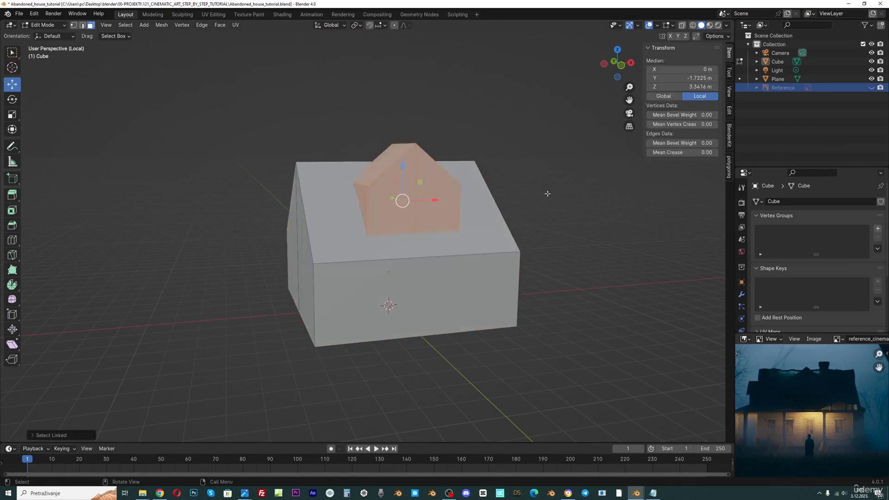
key(alt+a)
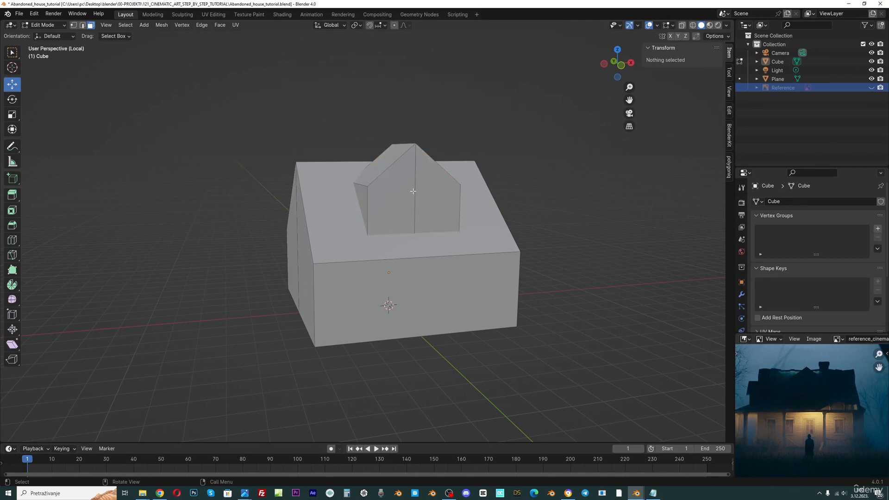
key(l)
key(alt+a)
key(l)
key(s)
key(z)
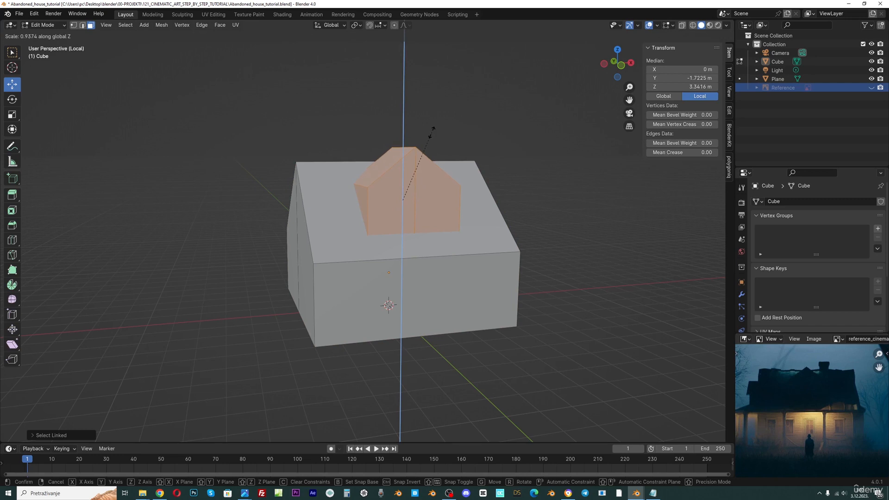
click(433, 128)
key(g)
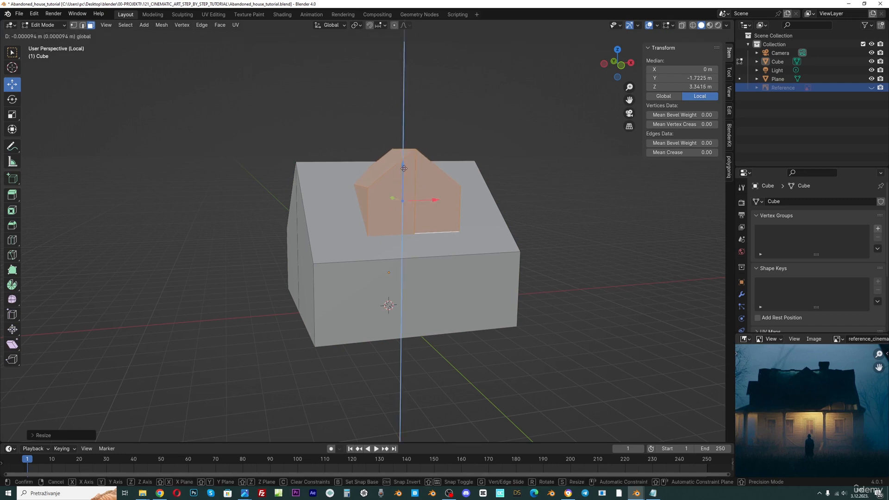
click(404, 170)
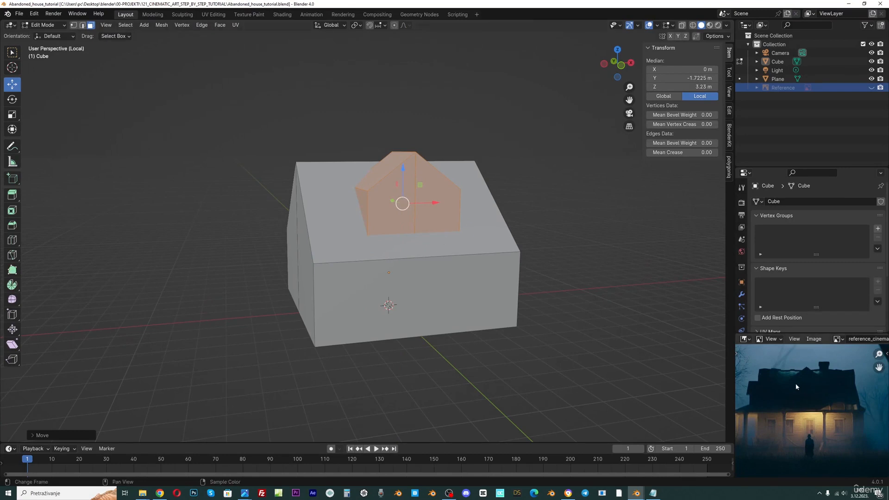
Select both sloped roof faces of the dormer
scroll(808, 389, up, 3)
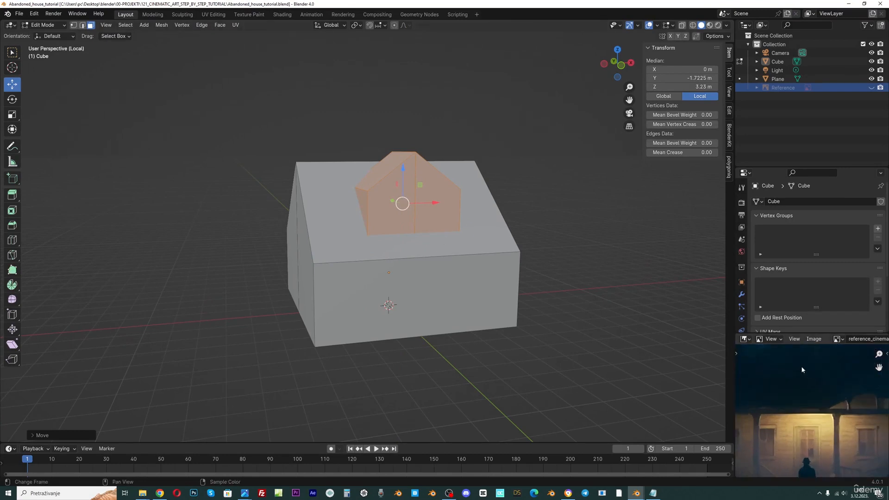
scroll(802, 372, down, 1)
scroll(457, 214, down, 2)
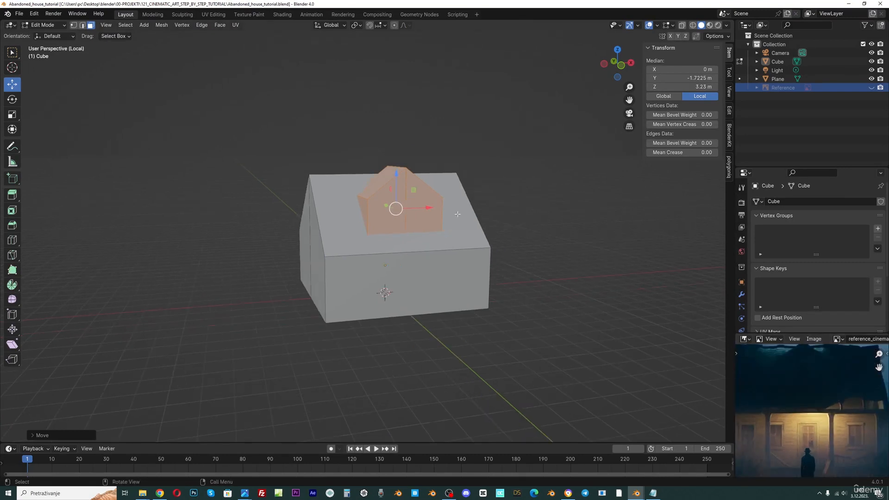
click(639, 116)
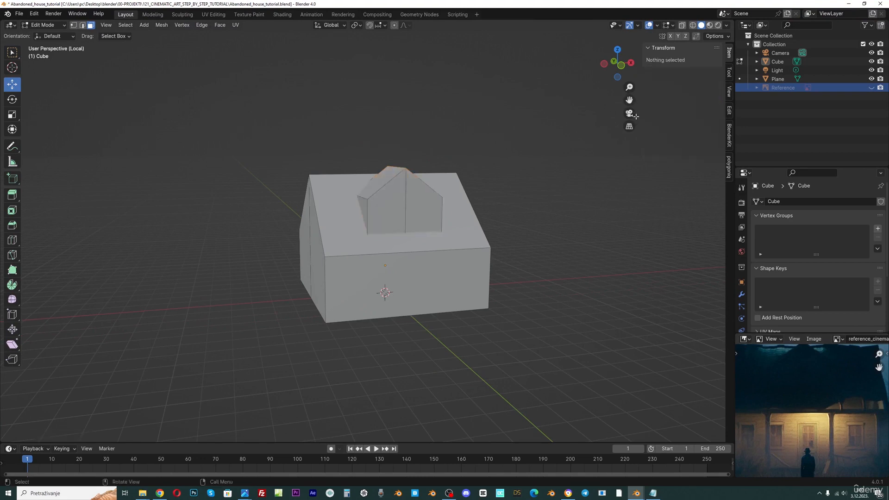
drag(630, 101, 513, 186)
click(416, 254)
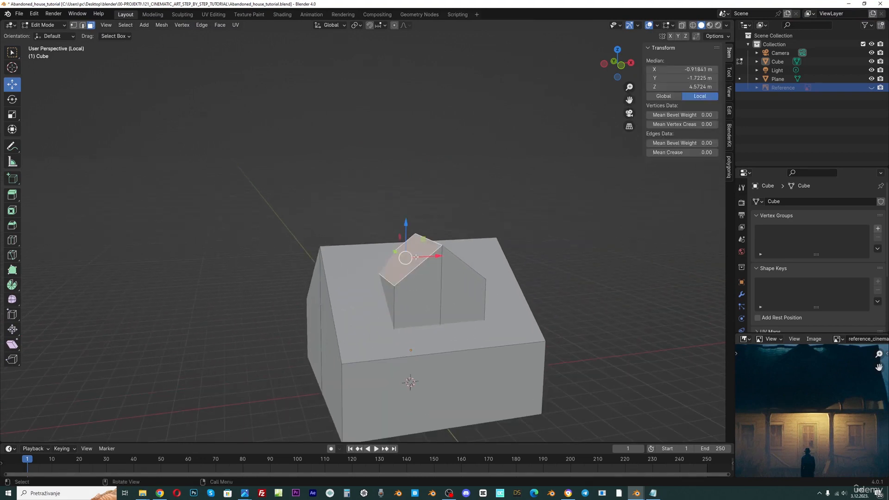
middle_drag(465, 263, 454, 276)
shift+click(427, 280)
scroll(427, 281, up, 3)
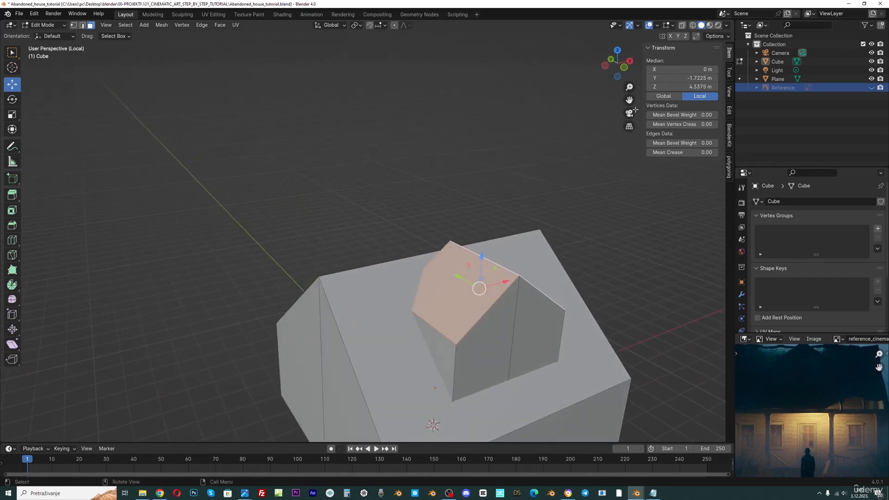
drag(629, 100, 572, 19)
scroll(435, 186, up, 1)
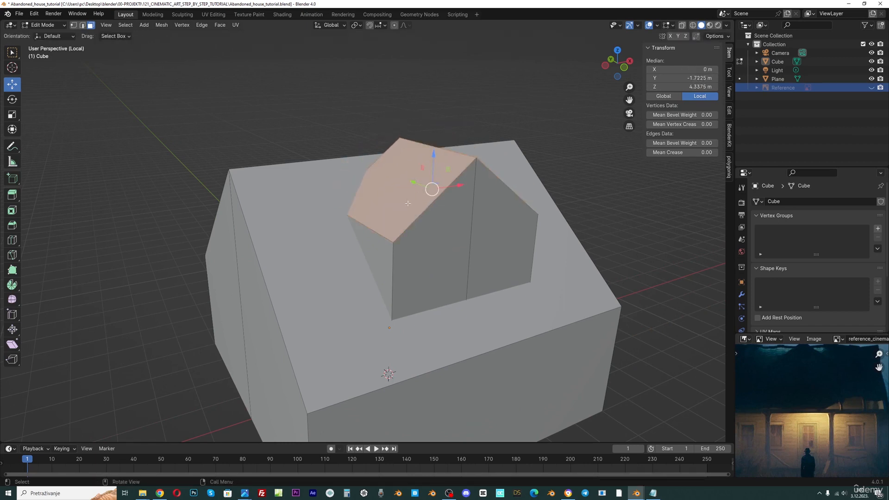
Duplicate the dormer's roof faces, scale the copy up and lift it into an overhanging roof
key(shift+d)
right_click(420, 140)
key(s)
click(557, 159)
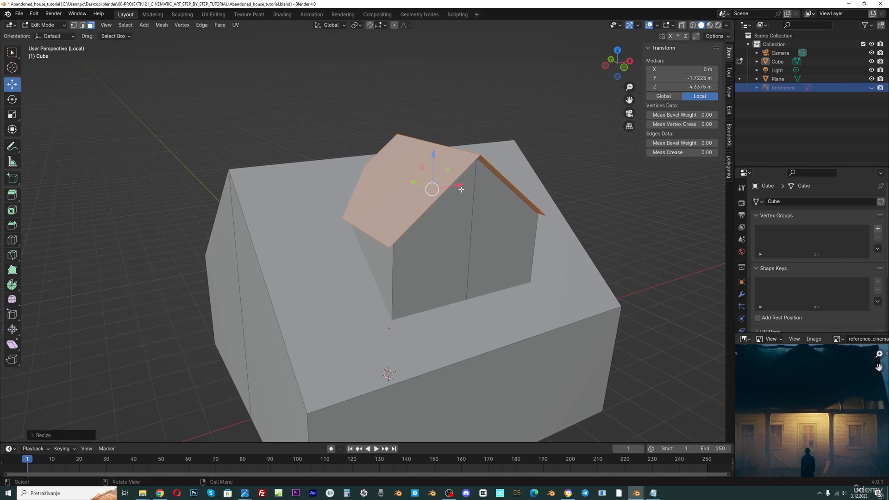
middle_drag(461, 189, 382, 134)
drag(419, 144, 419, 149)
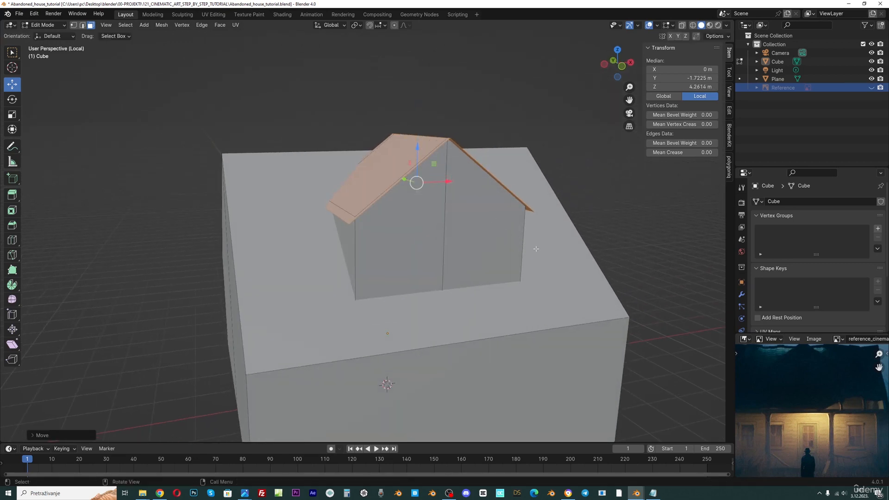
Extrude the dormer's roof faces along their normals to give the roof thickness, and save the file
key(alt+e)
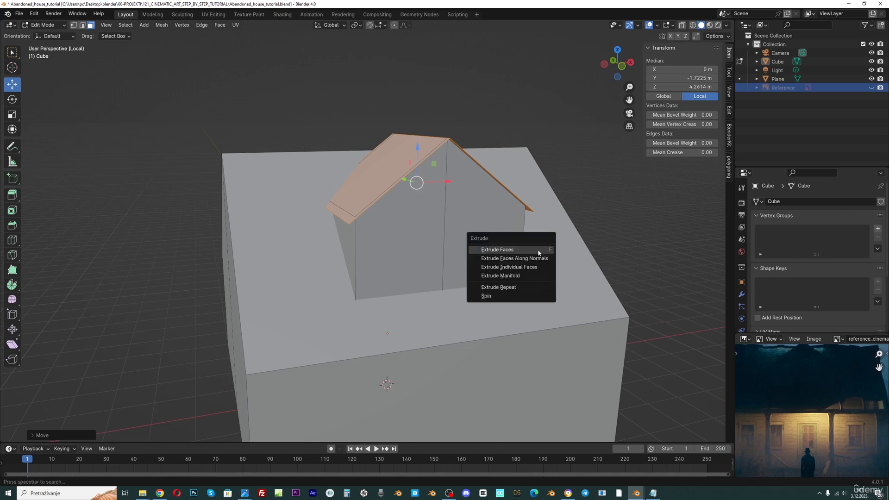
click(514, 258)
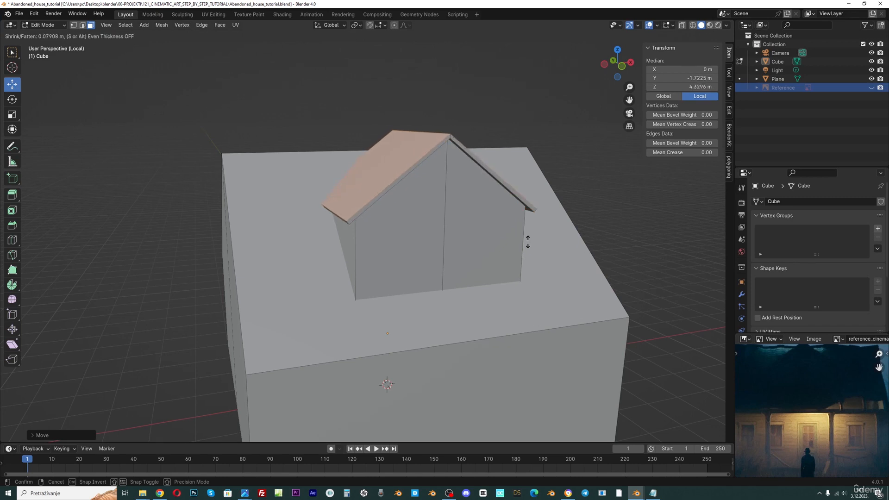
click(528, 238)
scroll(473, 227, down, 4)
middle_drag(465, 220, 448, 229)
scroll(490, 235, up, 4)
middle_drag(449, 182, 420, 211)
key(ctrl+s)
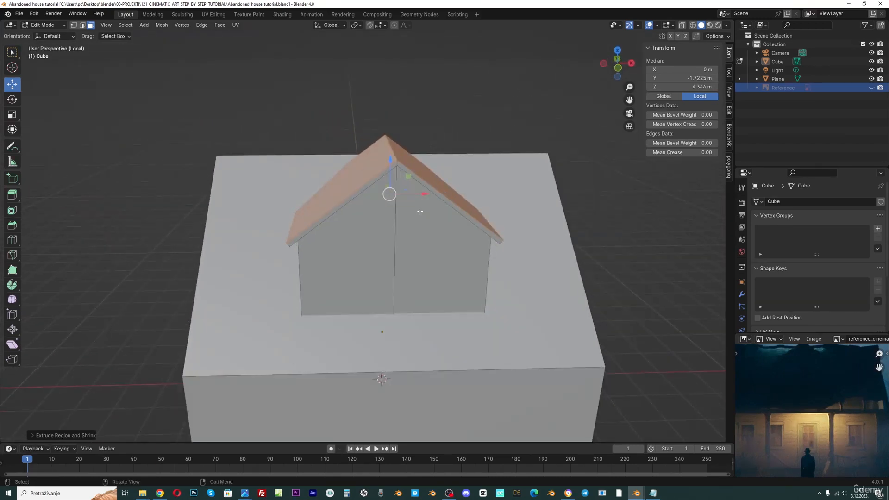
Switch to edge selection and add a horizontal loop cut around the dormer walls, flattening it along Z to 0
scroll(797, 382, down, 1)
middle_drag(357, 250, 370, 241)
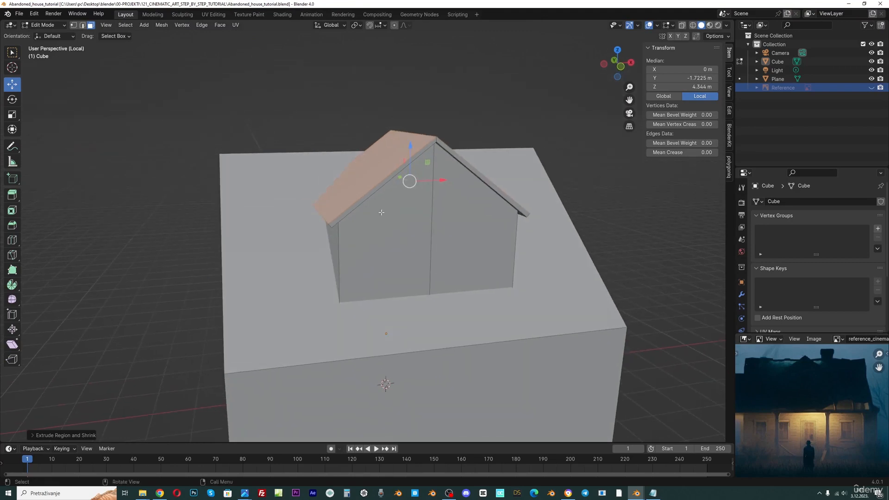
key(2)
middle_drag(383, 262, 355, 238)
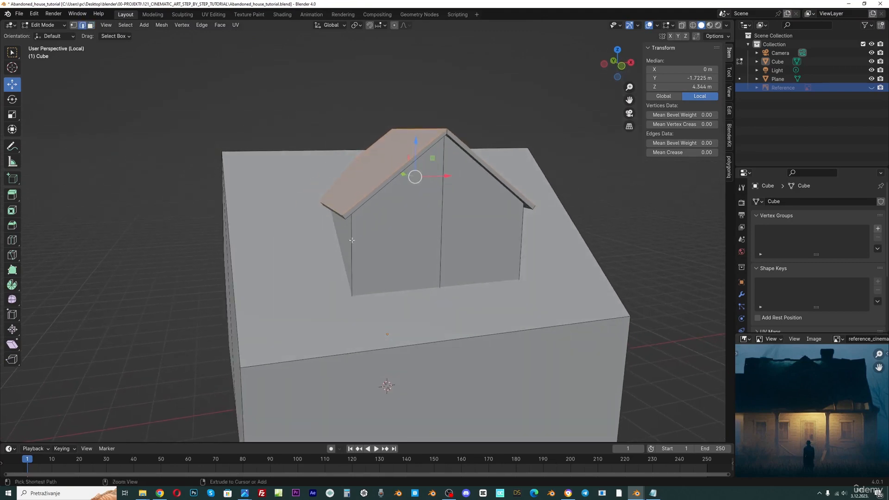
key(ctrl+r)
click(356, 238)
right_click(355, 238)
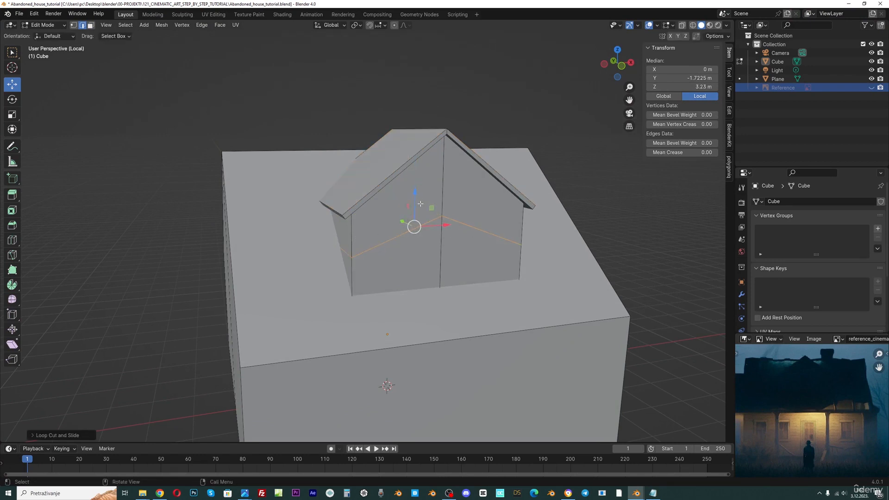
key(s)
key(z)
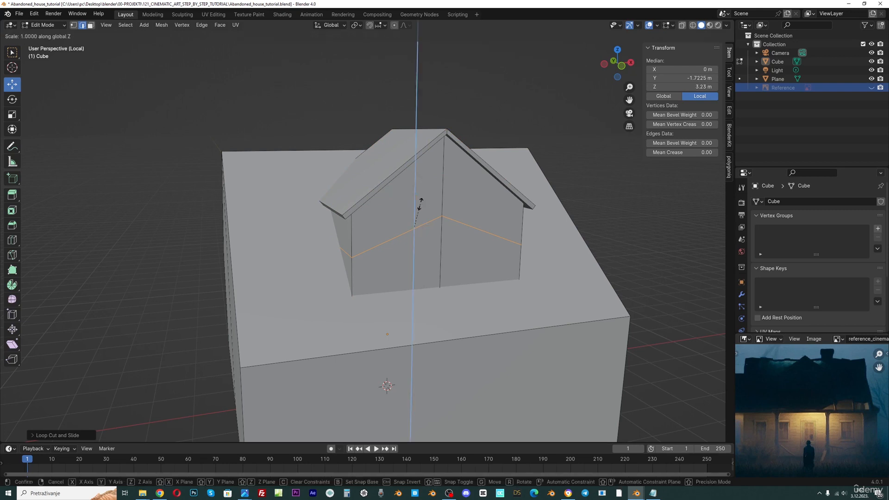
key(0)
key(Return)
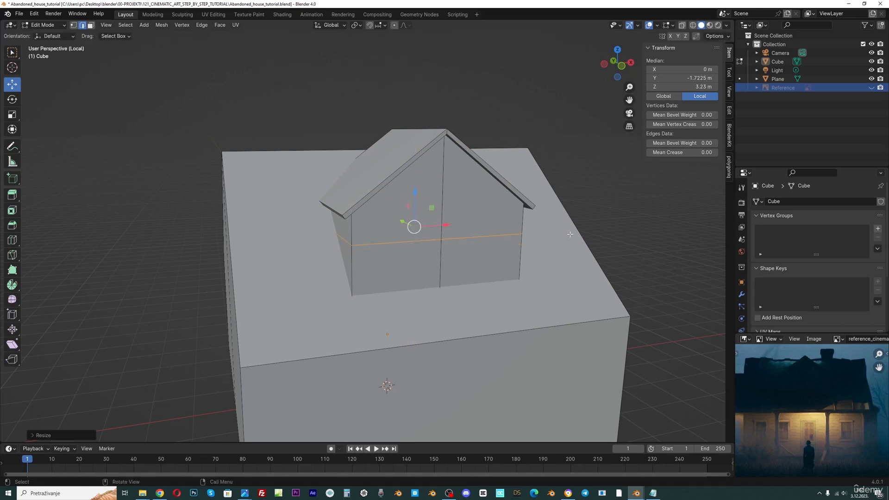
Bevel the horizontal loop into two loops about 0.5 m apart on the dormer walls
key(ctrl+b)
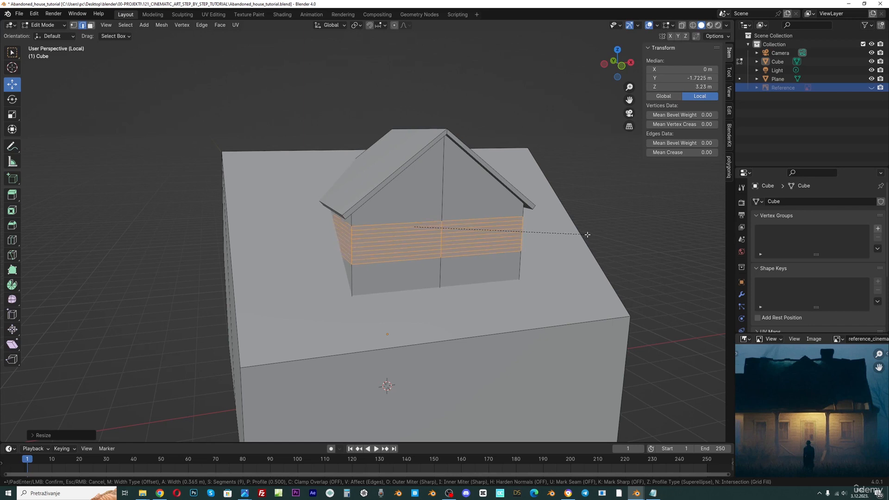
scroll(587, 234, down, 5)
scroll(587, 234, up, 4)
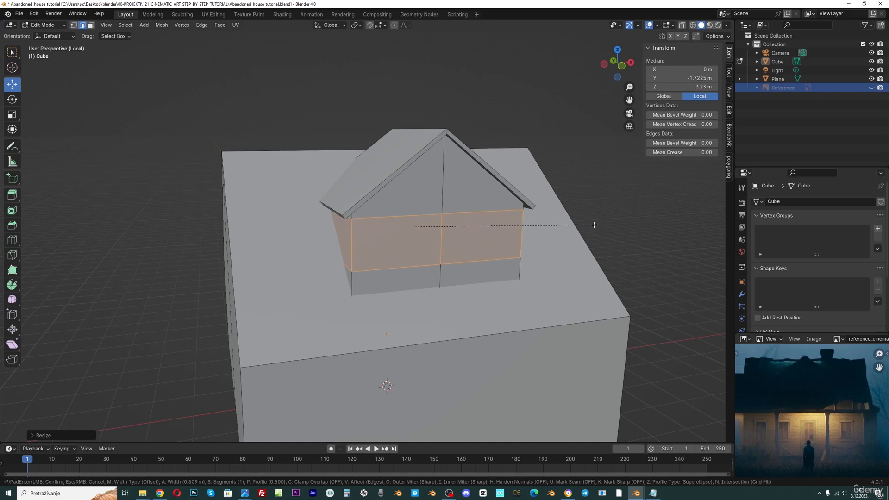
click(587, 230)
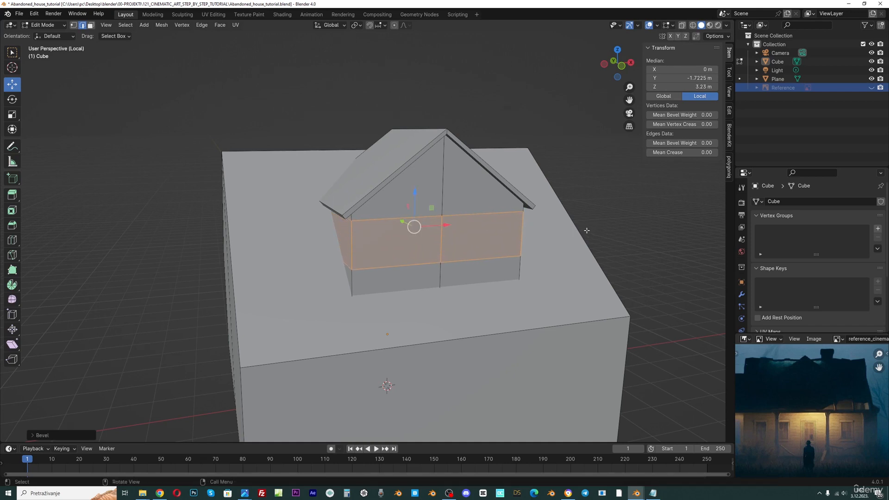
Move the beveled band of faces up along Z on the dormer walls
key(g)
key(z)
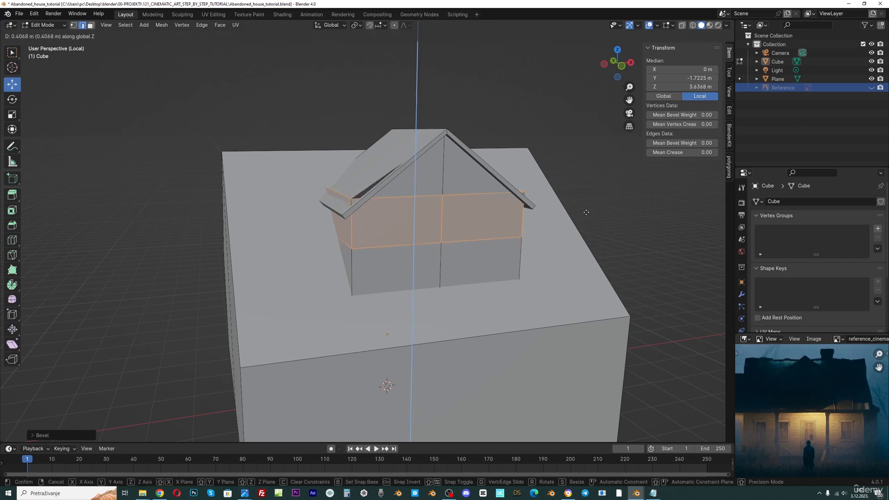
click(586, 223)
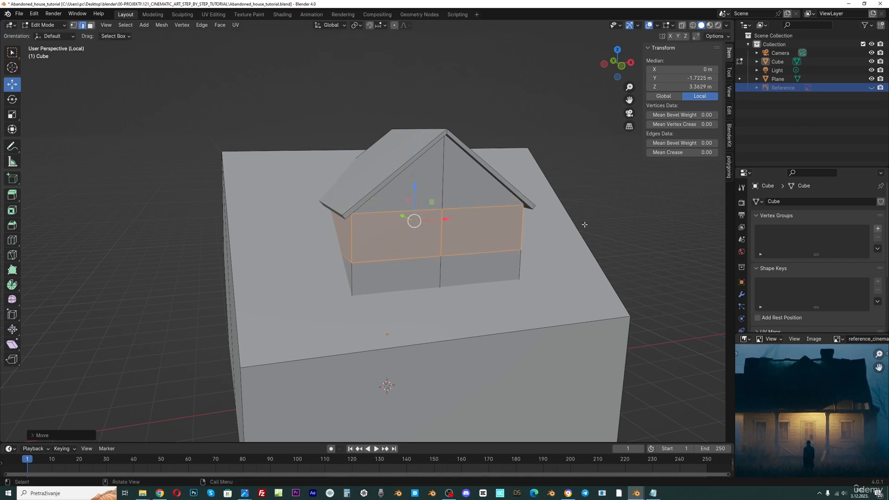
Try raising the dormer's wall band higher along Z and undo the move
middle_drag(586, 224, 443, 202)
scroll(238, 200, up, 2)
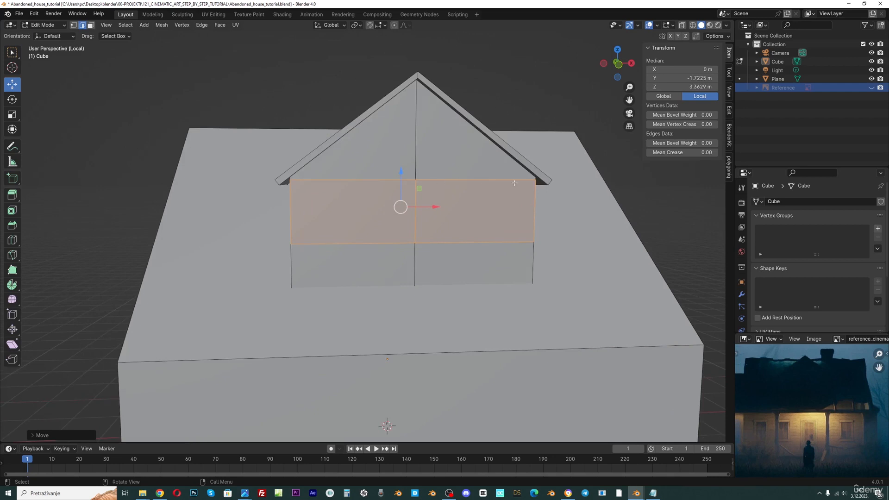
drag(400, 180, 401, 162)
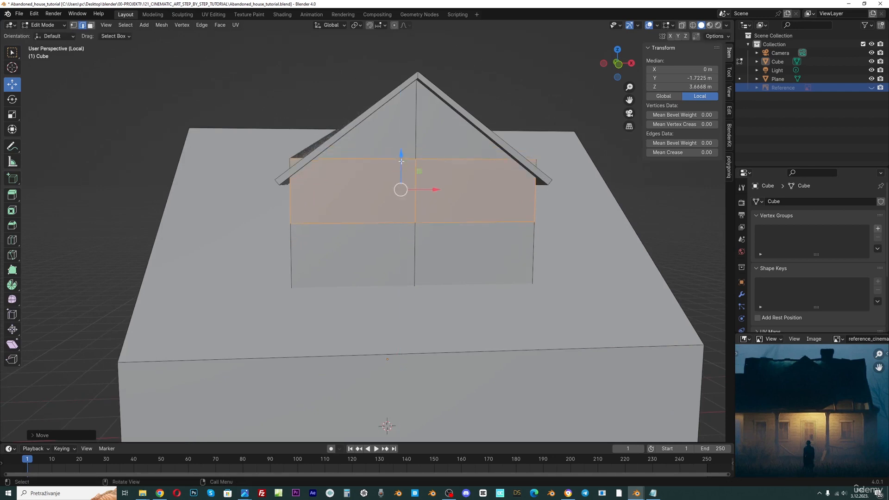
scroll(425, 169, down, 1)
key(ctrl+z)
middle_drag(441, 176, 384, 195)
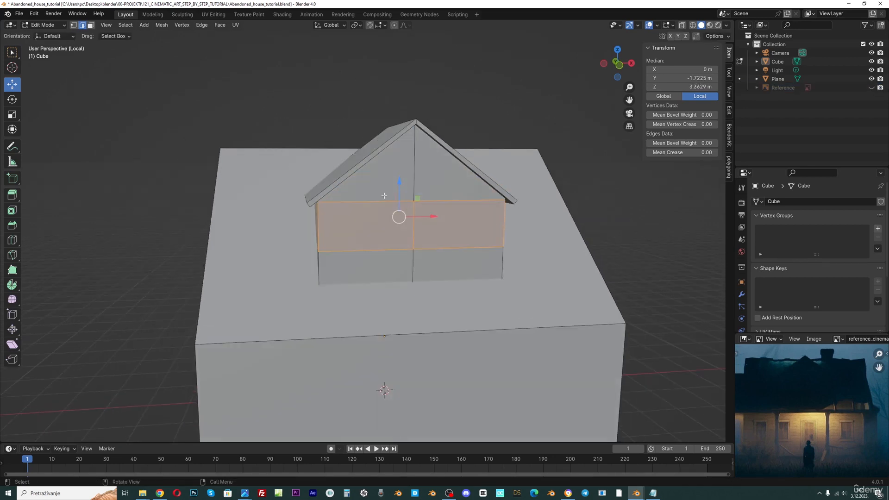
Add two vertical loop cuts on the dormer front, sliding one to each side of the center edge
key(alt+a)
key(ctrl+r)
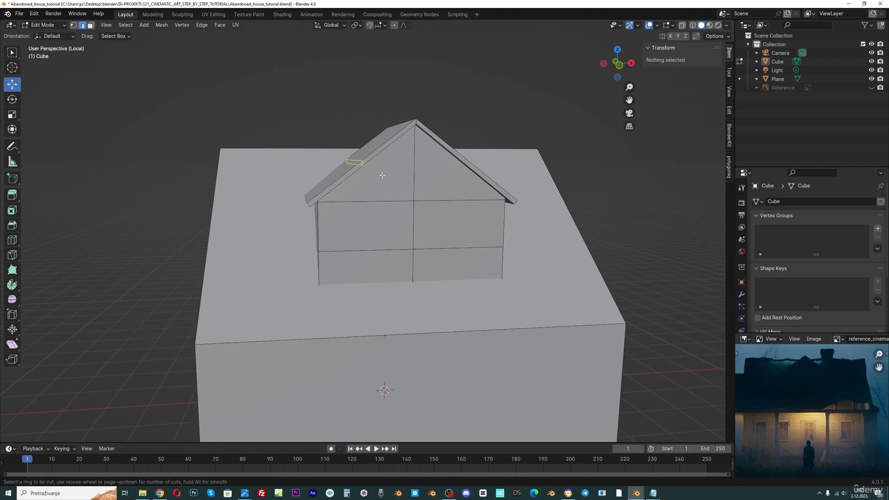
click(371, 212)
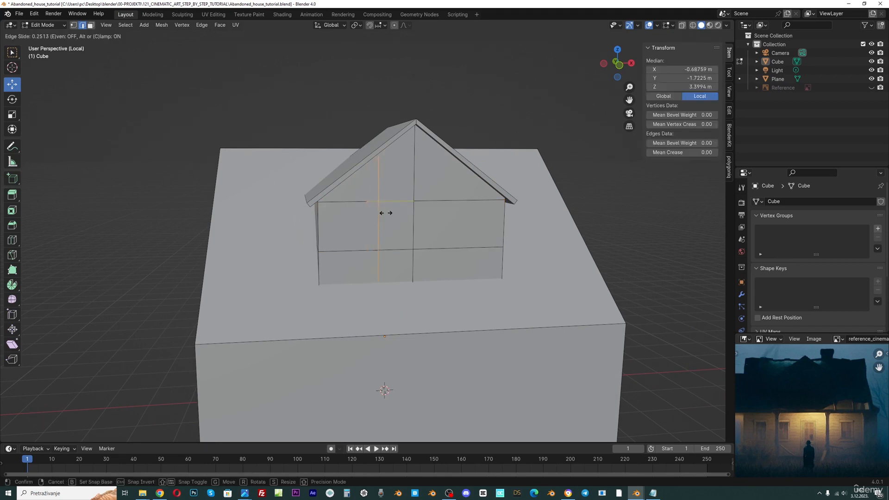
click(393, 213)
key(ctrl+r)
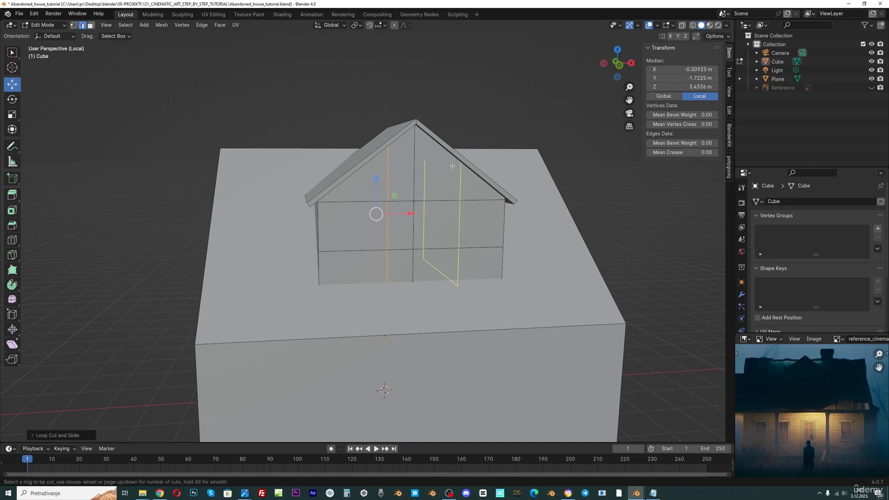
click(448, 169)
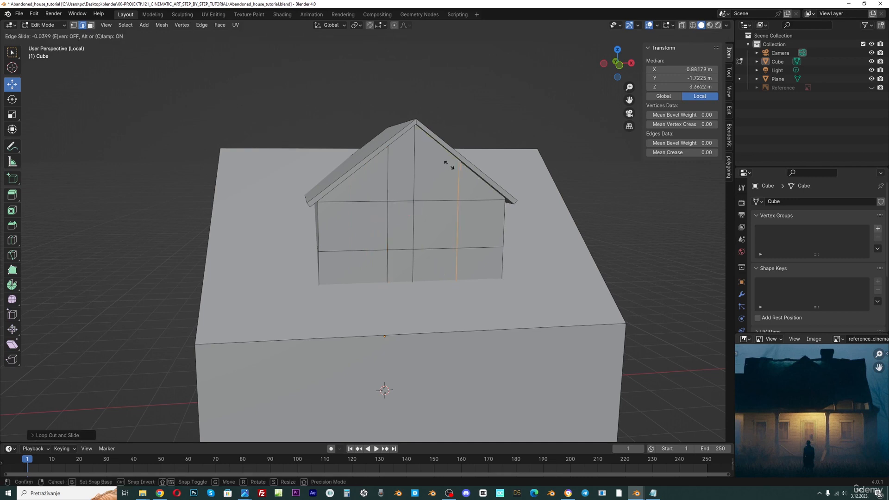
click(421, 168)
Select the two middle faces of the dormer front, push them back along Y about 0.34 m to form a window, and save
click(91, 25)
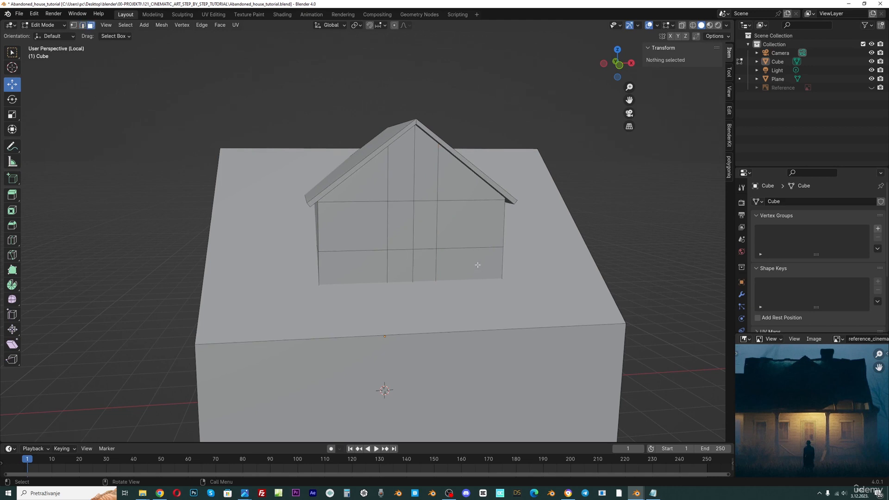
click(400, 228)
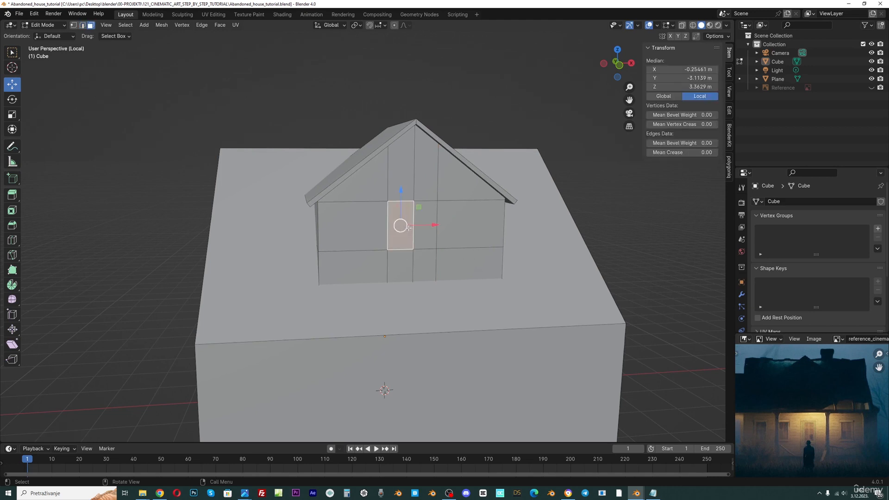
shift+click(421, 239)
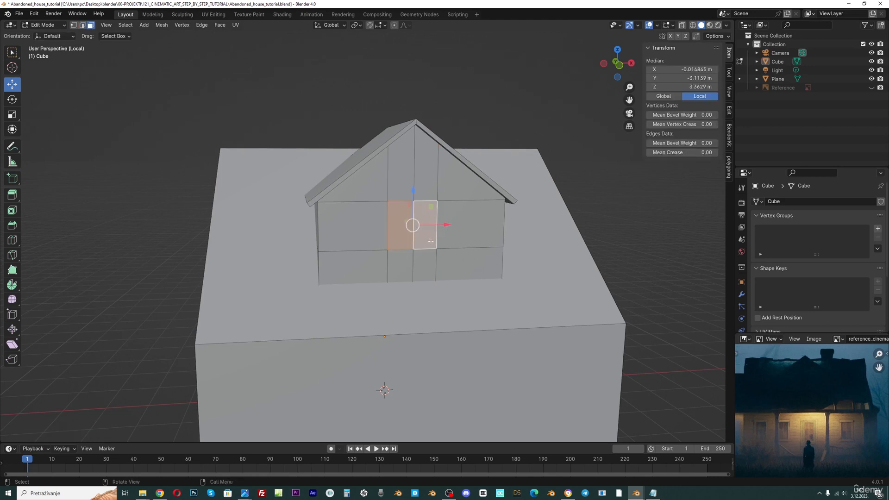
middle_drag(420, 240, 455, 238)
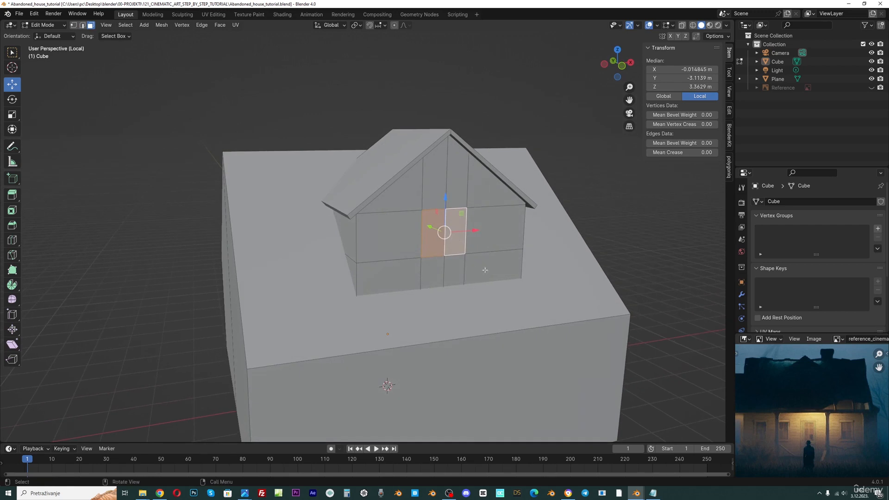
key(g)
key(y)
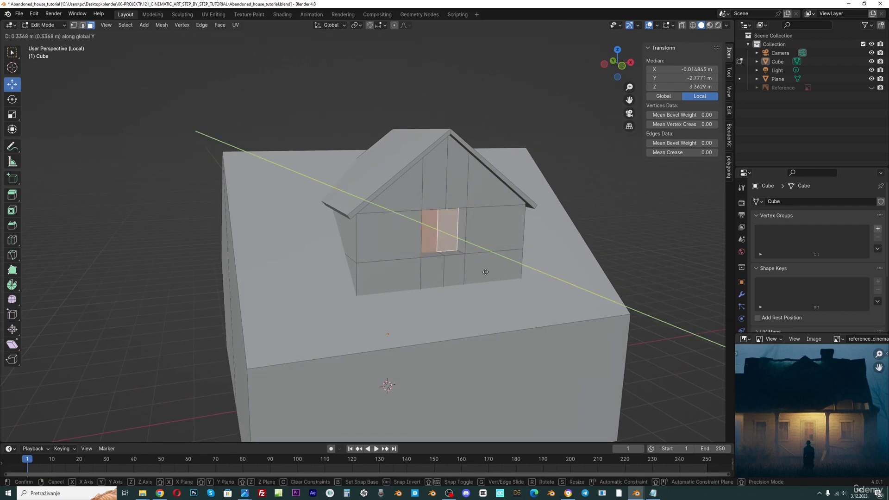
click(486, 272)
key(ctrl+s)
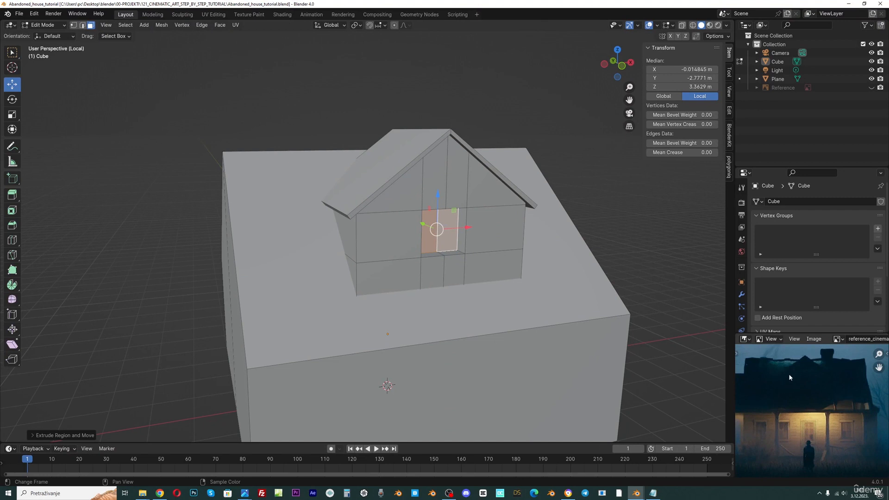
Add 13 loop cuts across one slope of the dormer roof
middle_drag(793, 382, 801, 381)
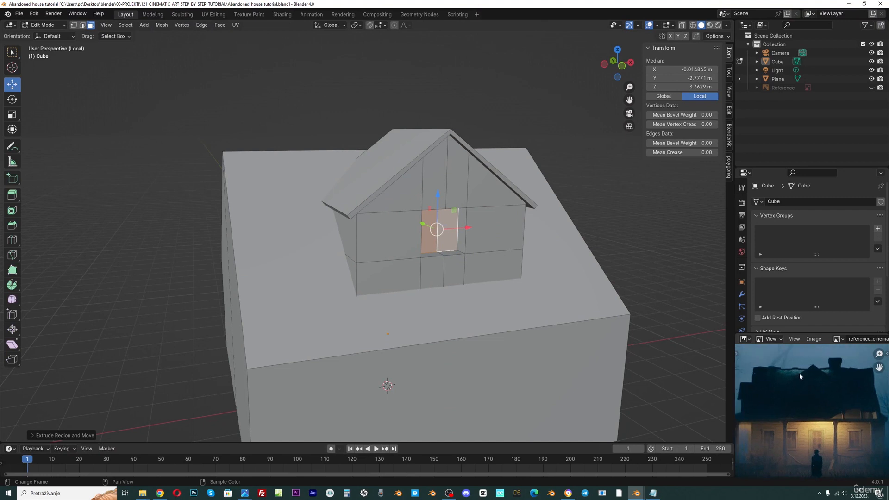
middle_drag(367, 195, 365, 217)
middle_drag(429, 200, 412, 195)
key(alt+a)
key(ctrl+r)
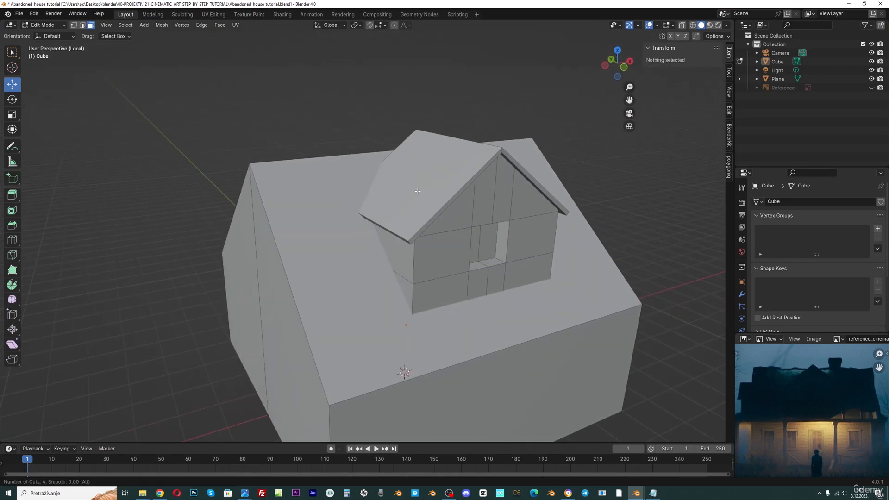
scroll(459, 177, up, 3)
scroll(470, 177, up, 6)
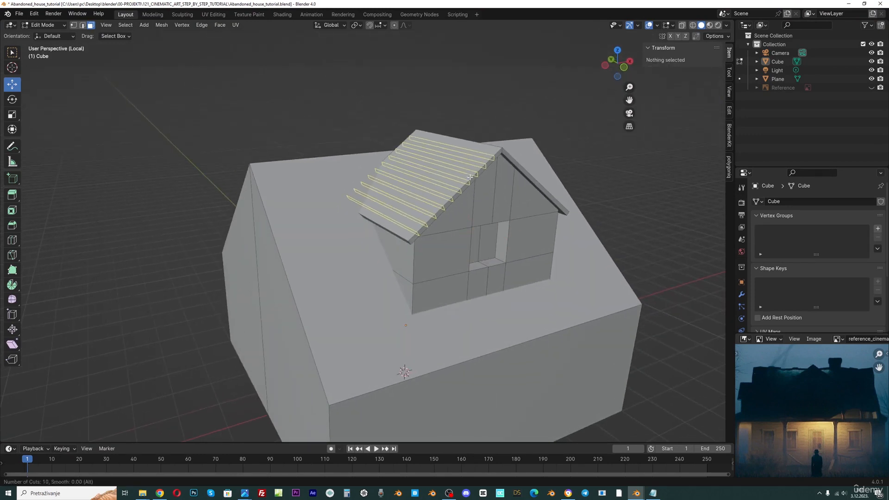
click(470, 177)
right_click(470, 179)
Add 13 loop cuts across the opposite slope of the dormer roof
middle_drag(496, 188, 433, 188)
key(ctrl+r)
scroll(431, 188, up, 9)
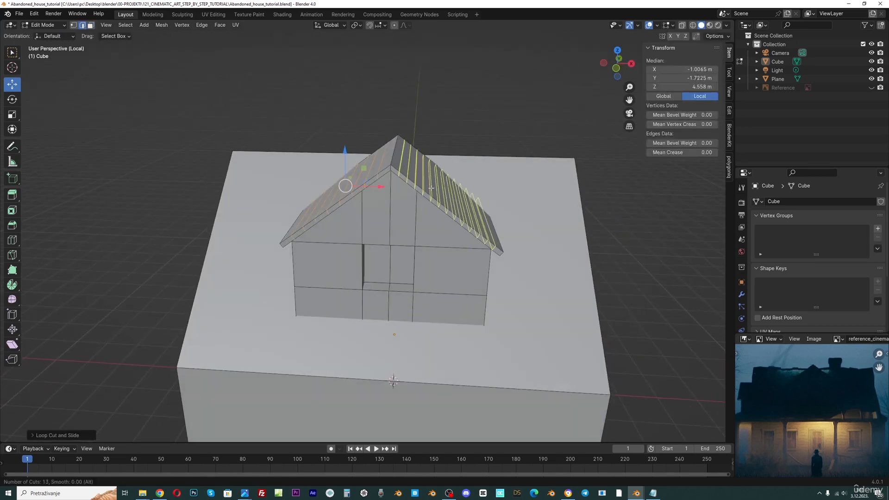
click(431, 188)
right_click(431, 188)
middle_drag(432, 188, 472, 193)
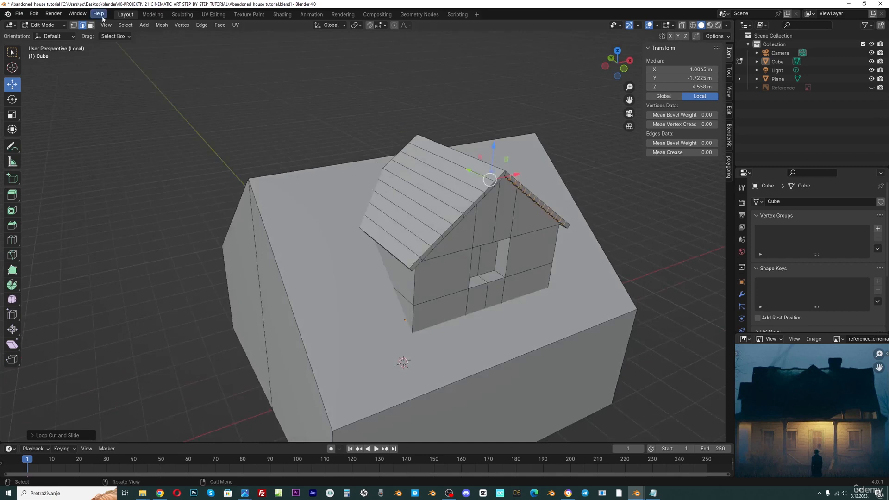
In face mode, select every other plank strip on both slopes of the dormer roof
click(91, 25)
click(398, 247)
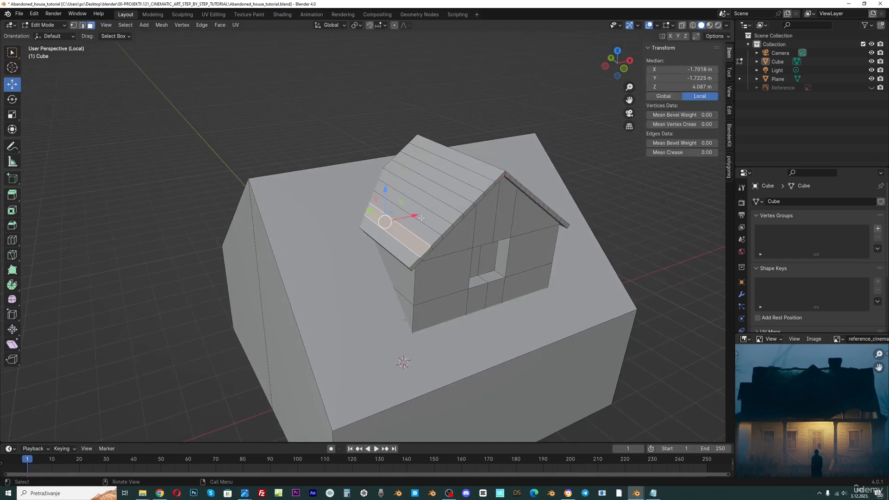
shift+click(440, 214)
shift+click(448, 199)
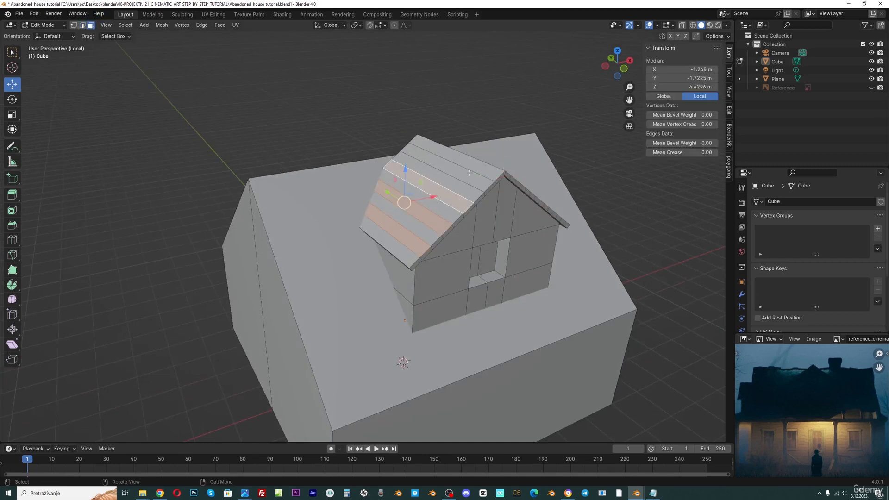
shift+click(470, 165)
middle_drag(487, 185, 416, 188)
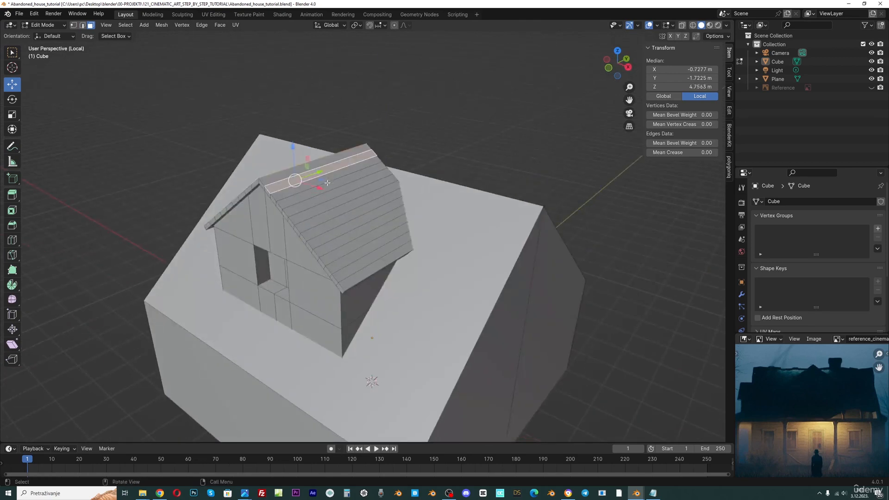
shift+click(331, 212)
shift+click(331, 214)
middle_drag(330, 214, 364, 213)
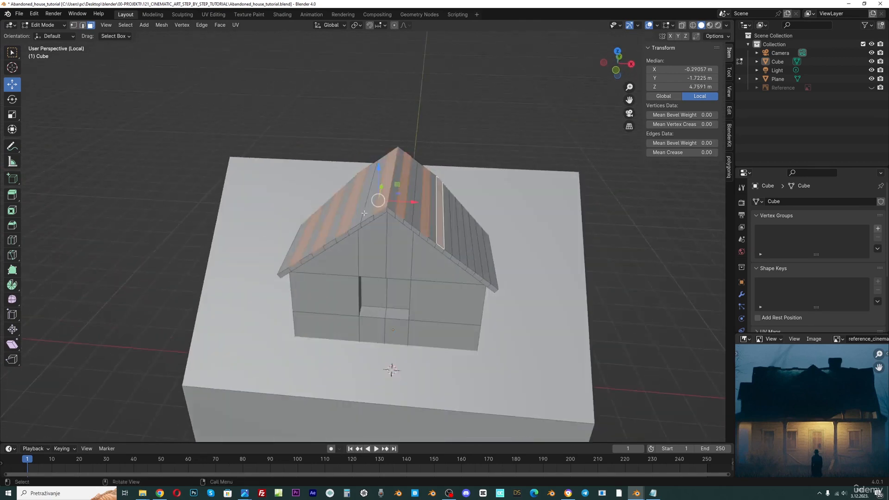
middle_drag(458, 237, 452, 233)
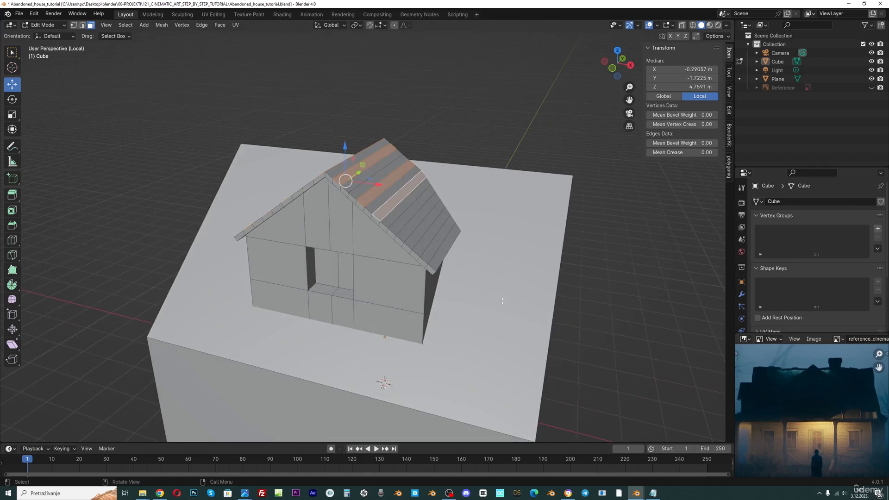
shift+click(413, 228)
shift+click(433, 246)
Open the reference image in the photo viewer, zoom in to study the roof, then return to the model
click(636, 493)
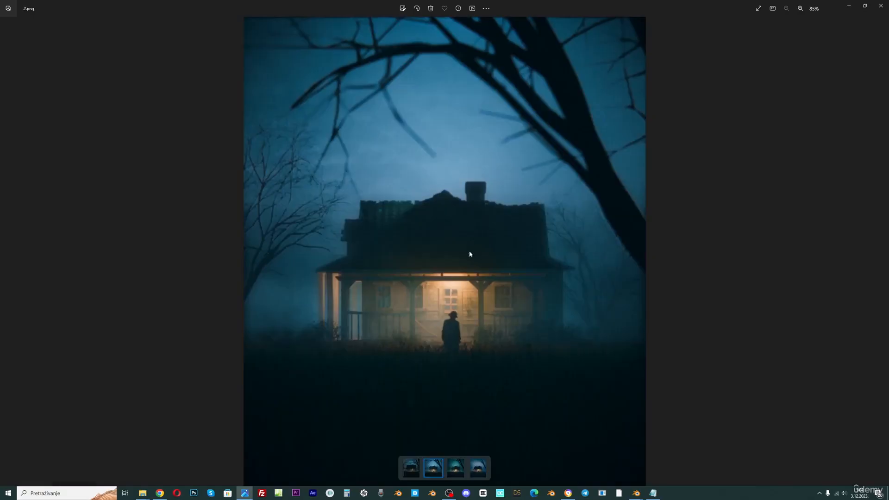
scroll(438, 199, up, 3)
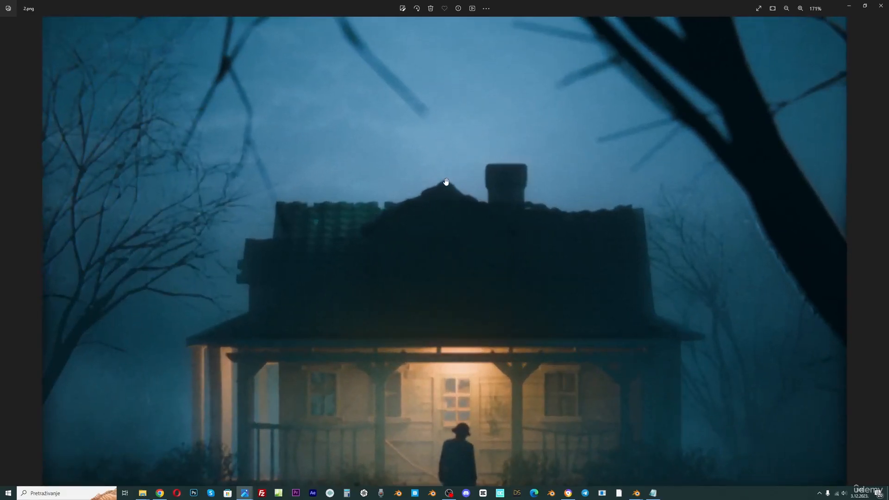
click(873, 5)
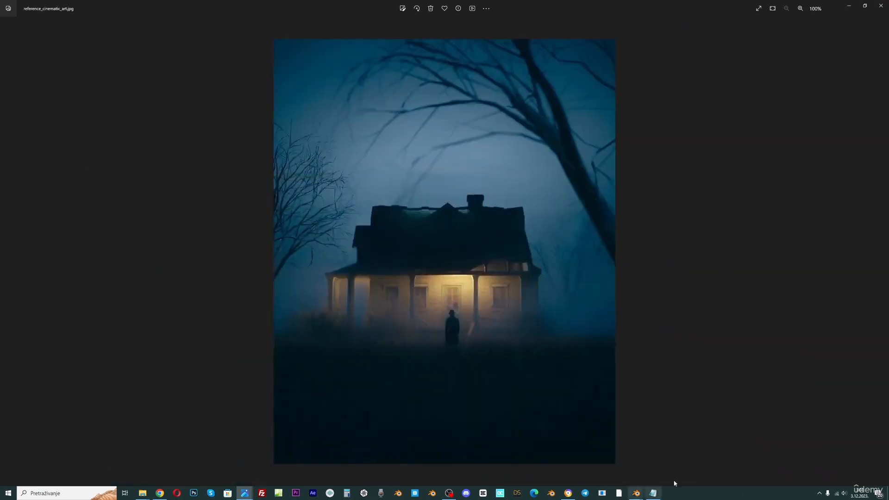
mouse_move(636, 493)
click(635, 464)
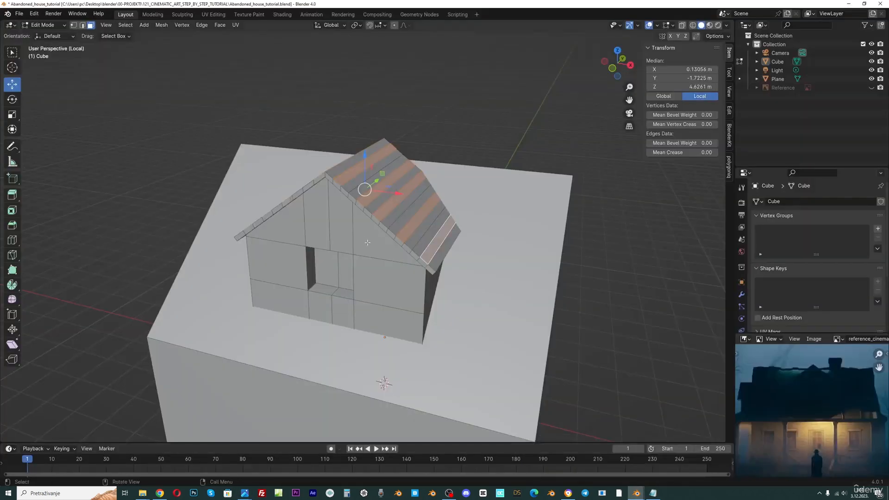
Extrude the selected plank faces along their normals by about 0.03 m
key(alt+e)
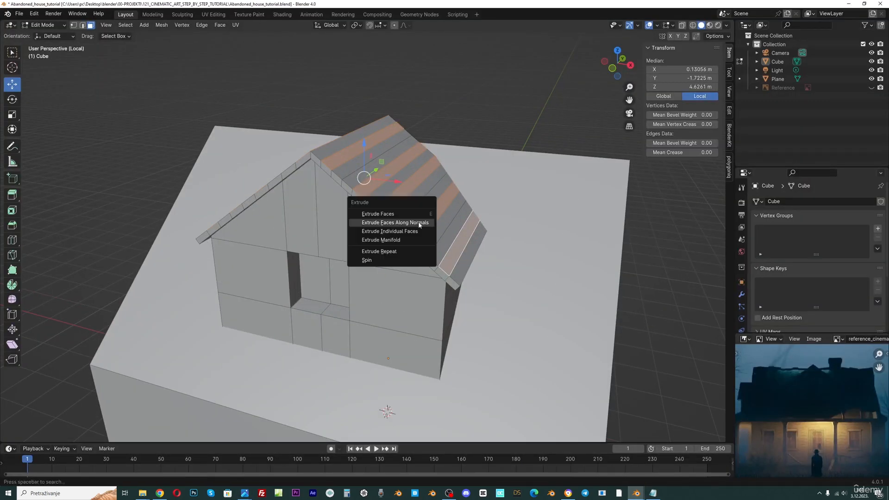
click(419, 222)
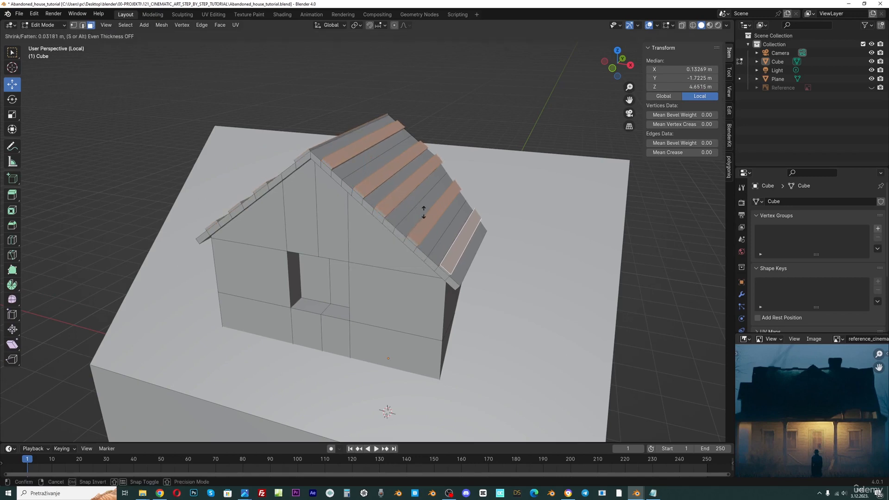
click(424, 211)
middle_drag(424, 211, 352, 231)
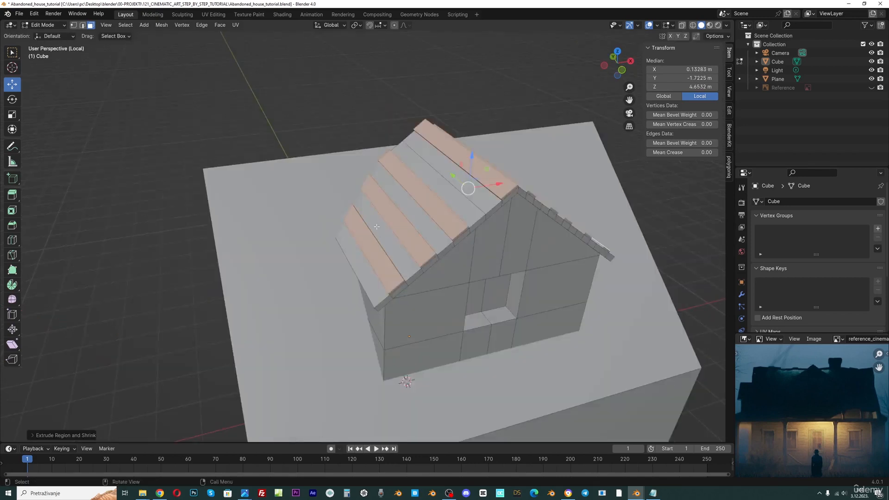
Add several loop cuts along the length of the dormer roof
key(ctrl+r)
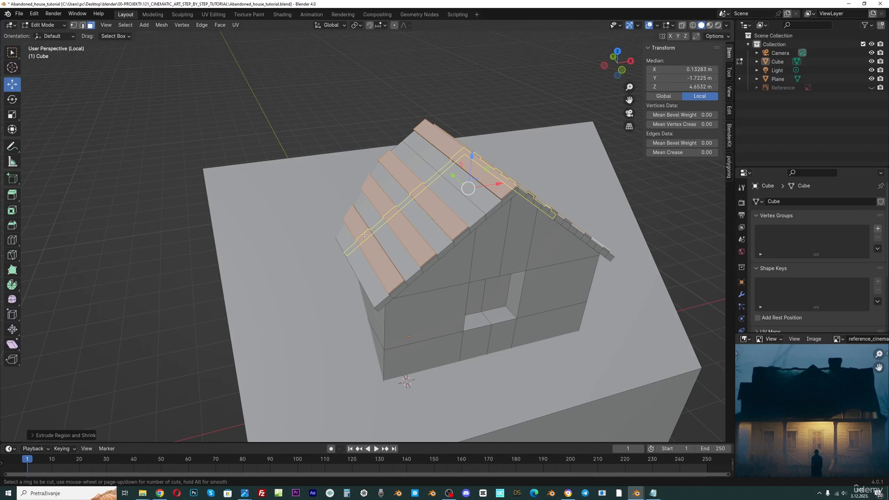
scroll(365, 234, up, 4)
click(365, 237)
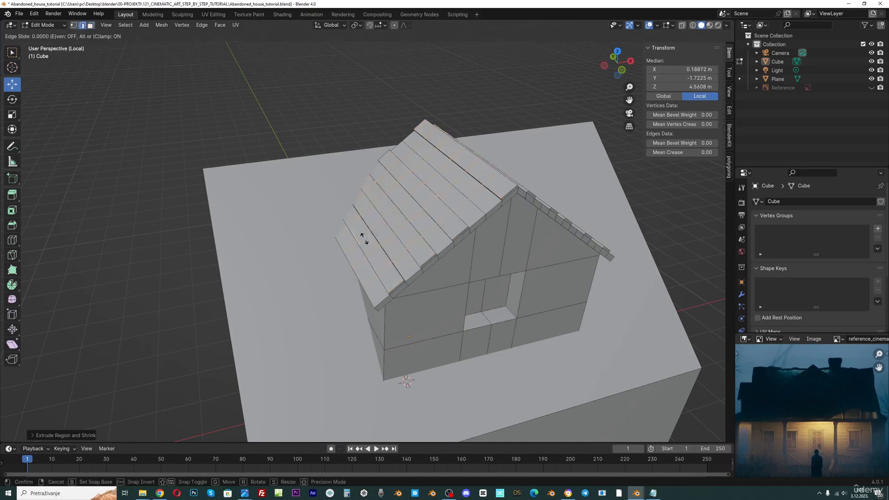
click(409, 216)
middle_drag(408, 216, 393, 160)
Turn on proportional editing and move a few selected roof edges slightly to make the roof uneven
key(o)
click(417, 184)
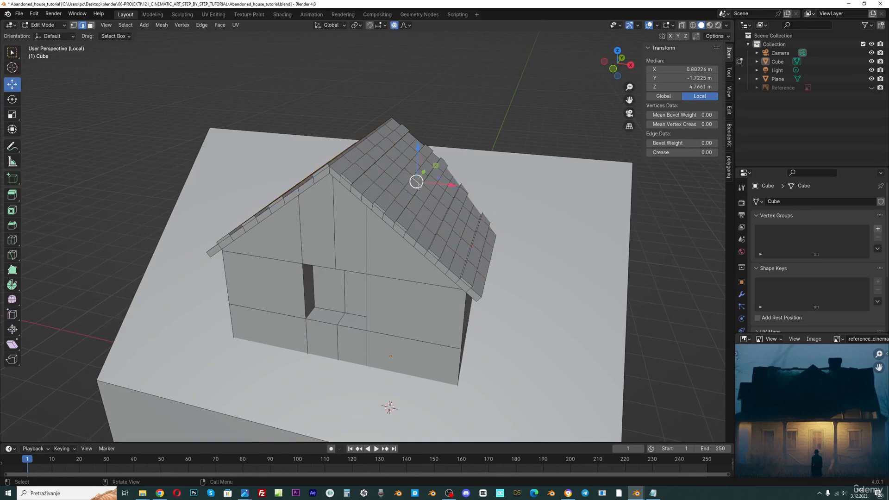
shift+click(374, 164)
middle_drag(374, 166, 402, 168)
shift+click(375, 184)
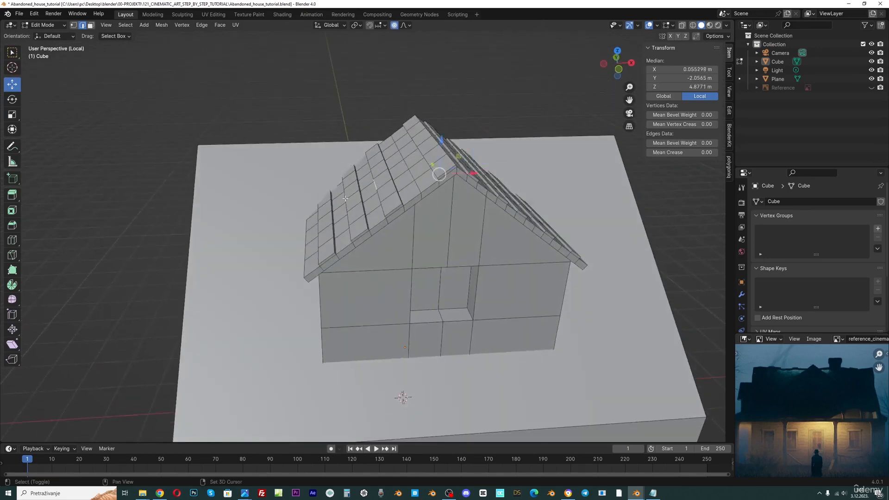
shift+click(346, 198)
middle_drag(456, 175, 475, 168)
key(g)
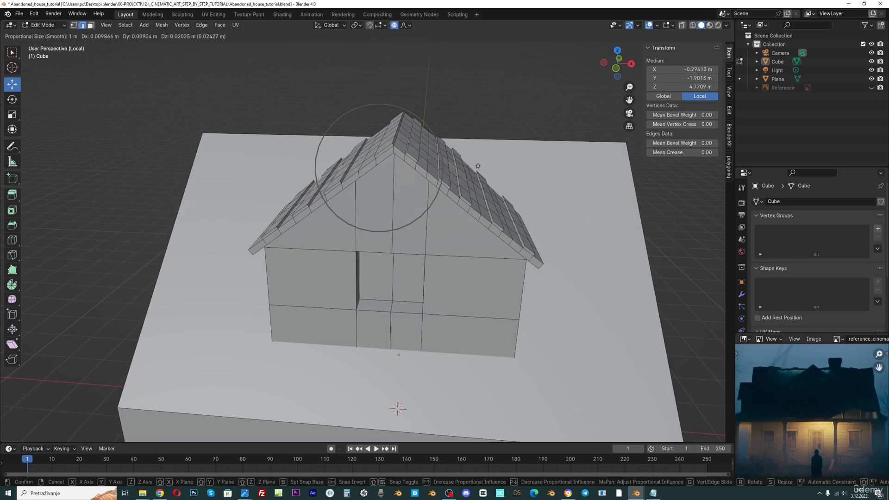
click(478, 166)
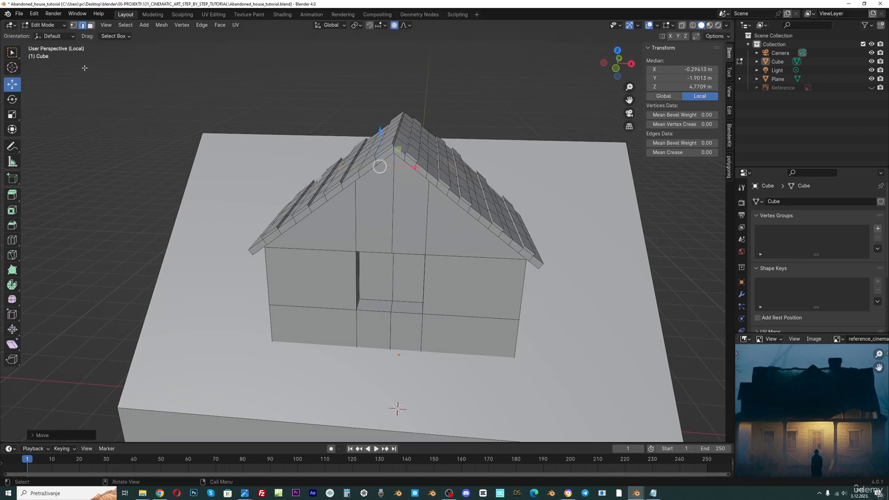
Select faces along the roof's gable edges and extrude them about 0.1 m along Y
click(91, 28)
middle_drag(493, 186, 476, 188)
click(398, 218)
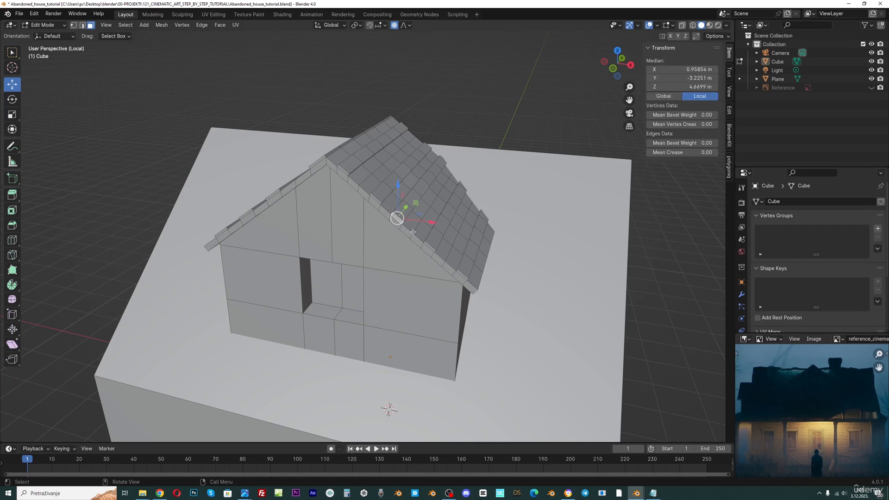
scroll(408, 208, up, 3)
shift+click(316, 101)
middle_drag(311, 143, 333, 145)
scroll(333, 145, down, 2)
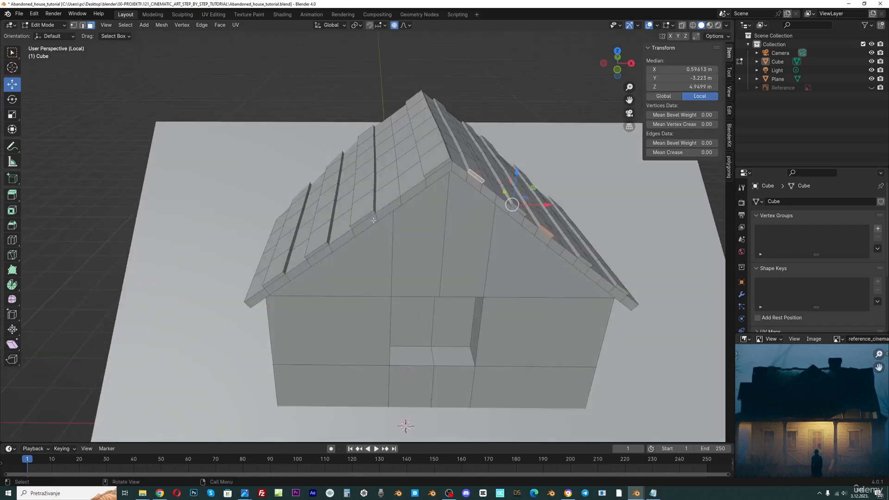
shift+click(369, 215)
shift+click(320, 248)
middle_drag(323, 248, 336, 252)
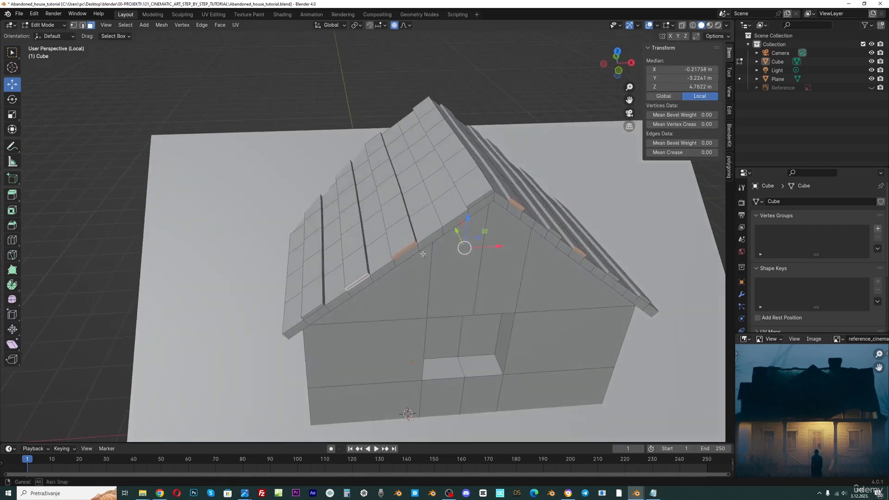
drag(455, 232, 455, 232)
key(e)
key(y)
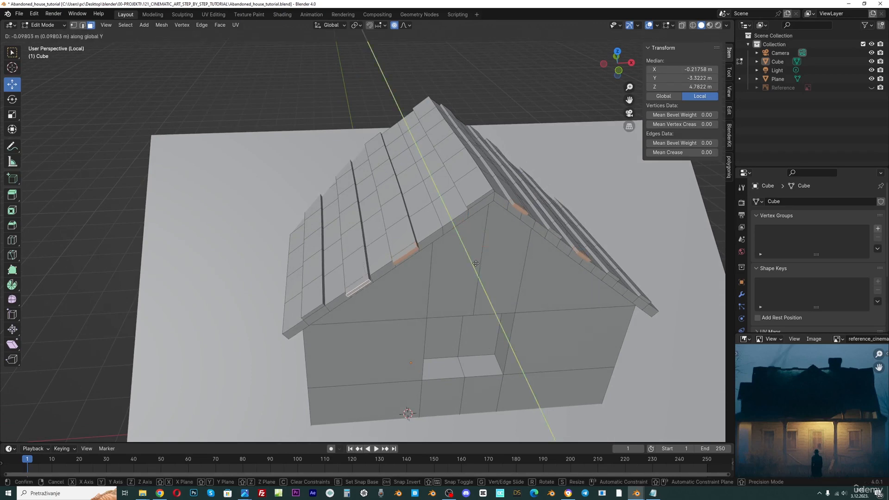
click(477, 264)
middle_drag(477, 263, 464, 228)
scroll(464, 228, down, 3)
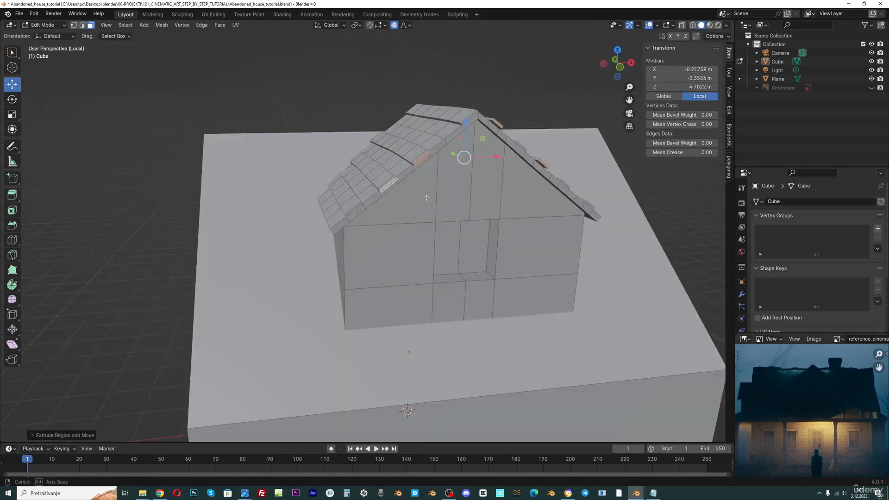
Select the whole linked dormer mesh and bevel its edges about 0.05 m wide with 5 segments
key(a)
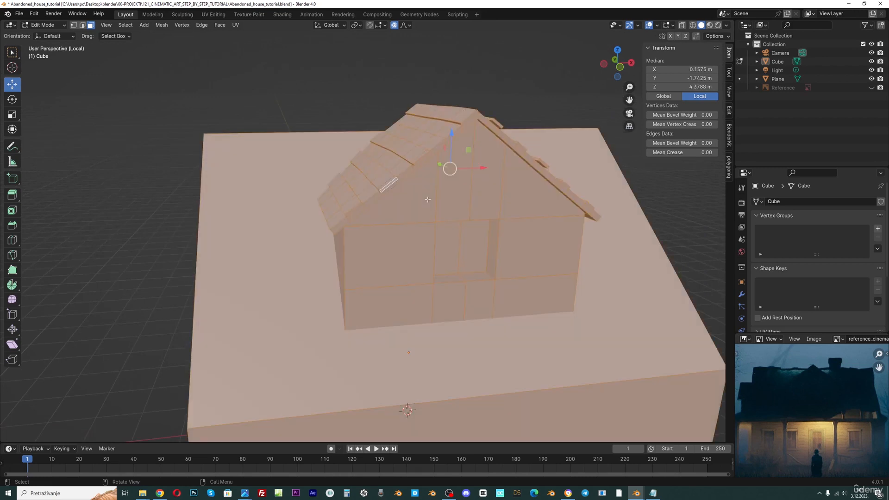
click(396, 68)
key(l)
key(l)
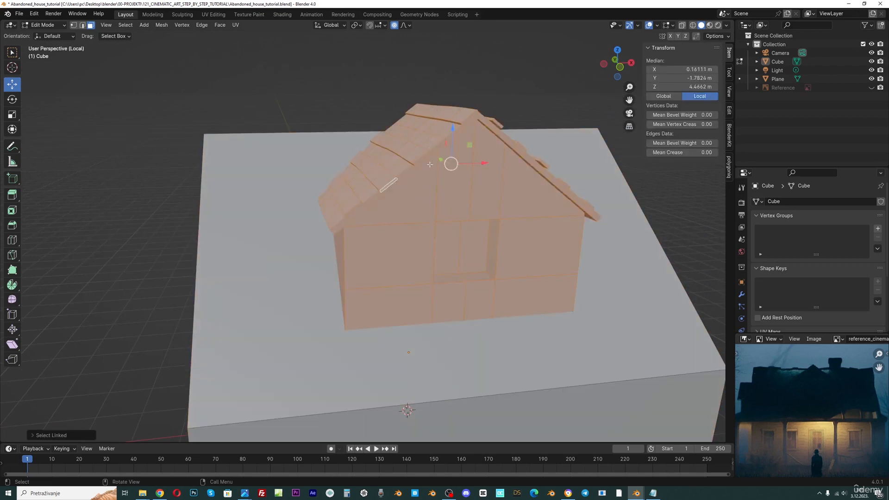
middle_drag(429, 164, 405, 182)
key(ctrl+b)
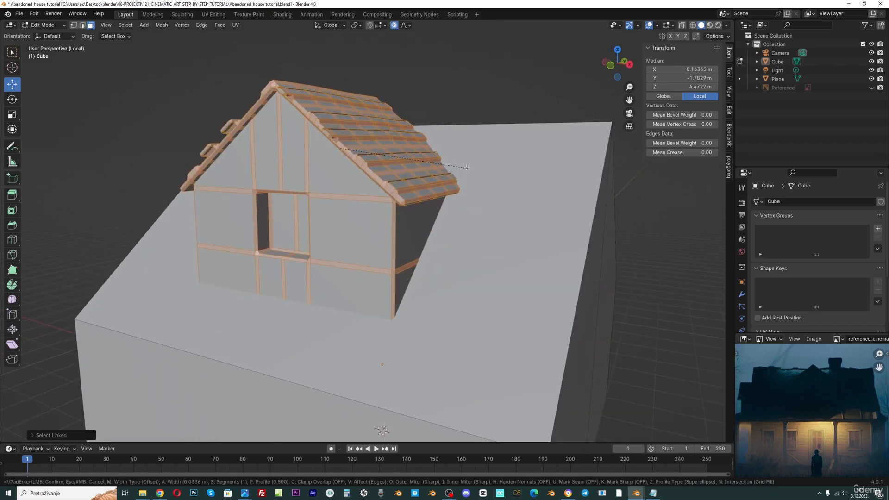
scroll(467, 167, up, 1)
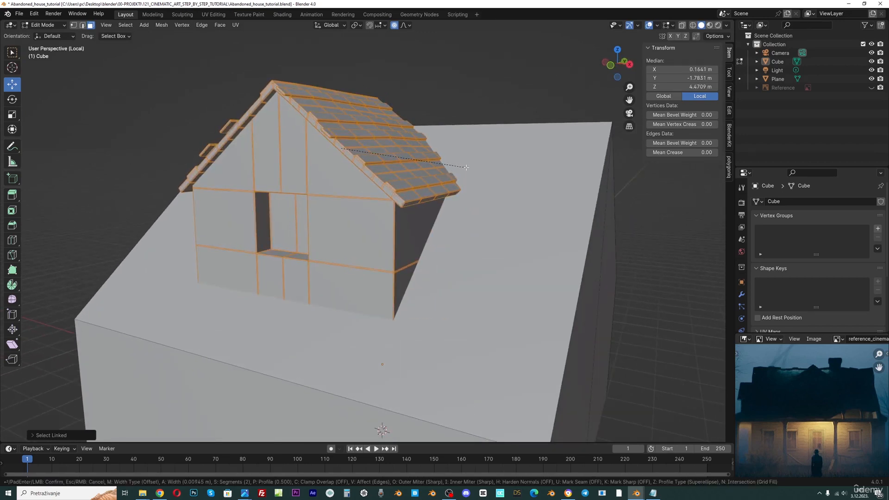
scroll(469, 164, down, 3)
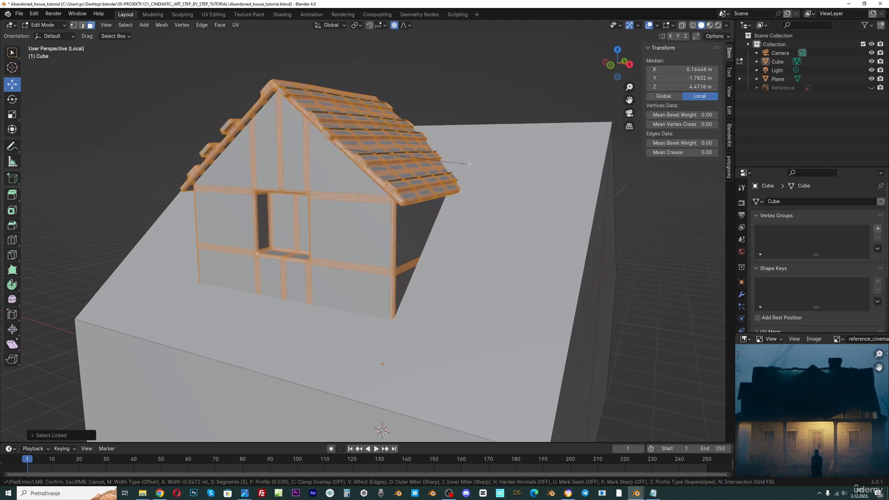